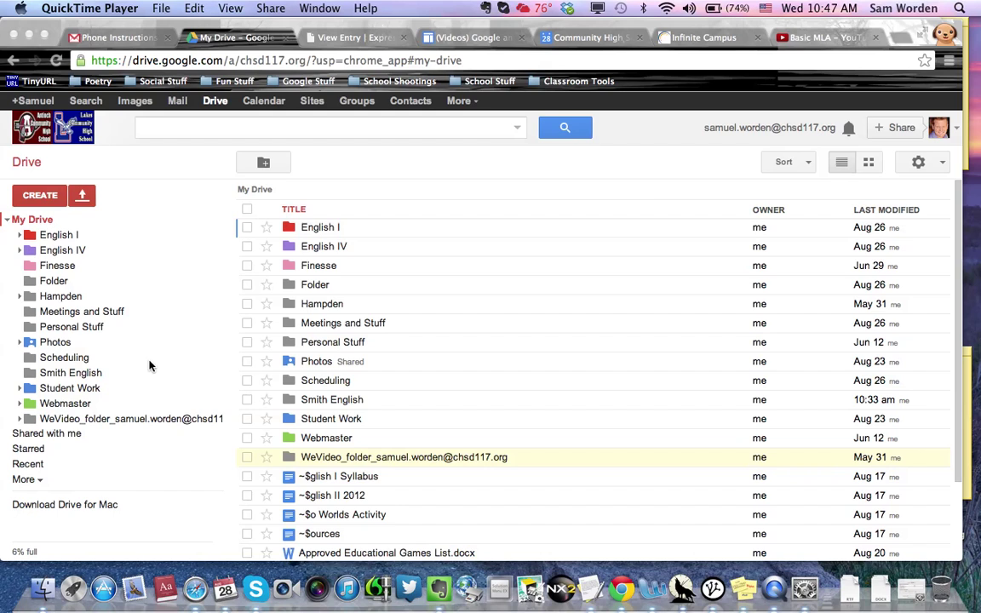
# Step: Open the English folder labelled with the student's surname and create a new text document in it
pyautogui.click(88, 375)
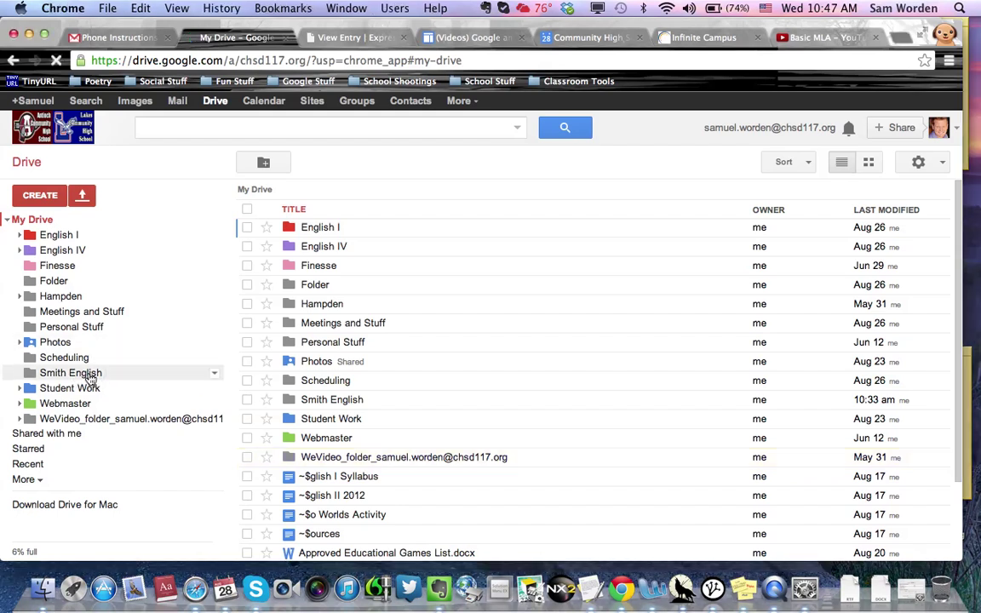
pyautogui.click(115, 375)
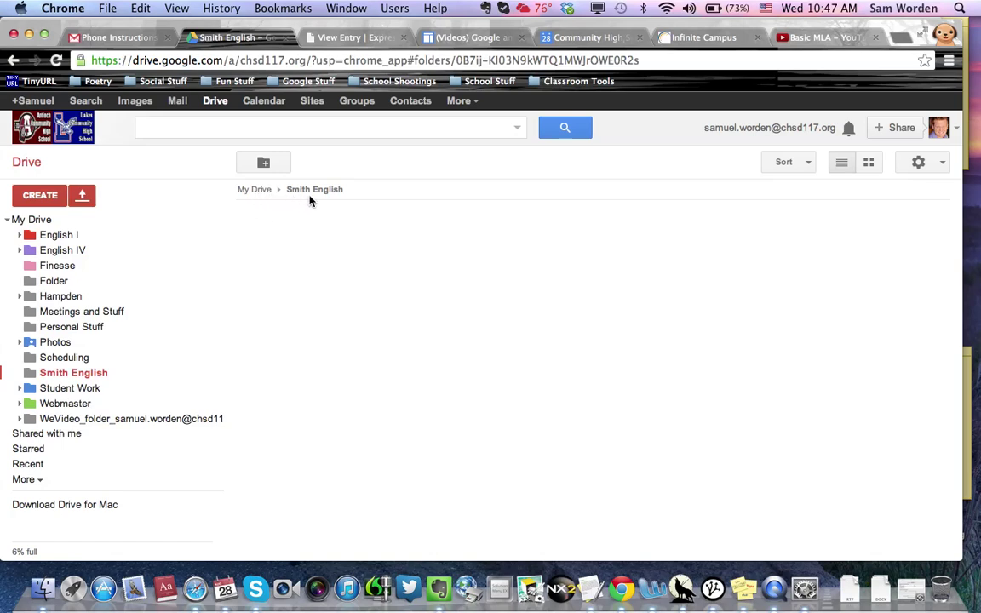
pyautogui.click(43, 195)
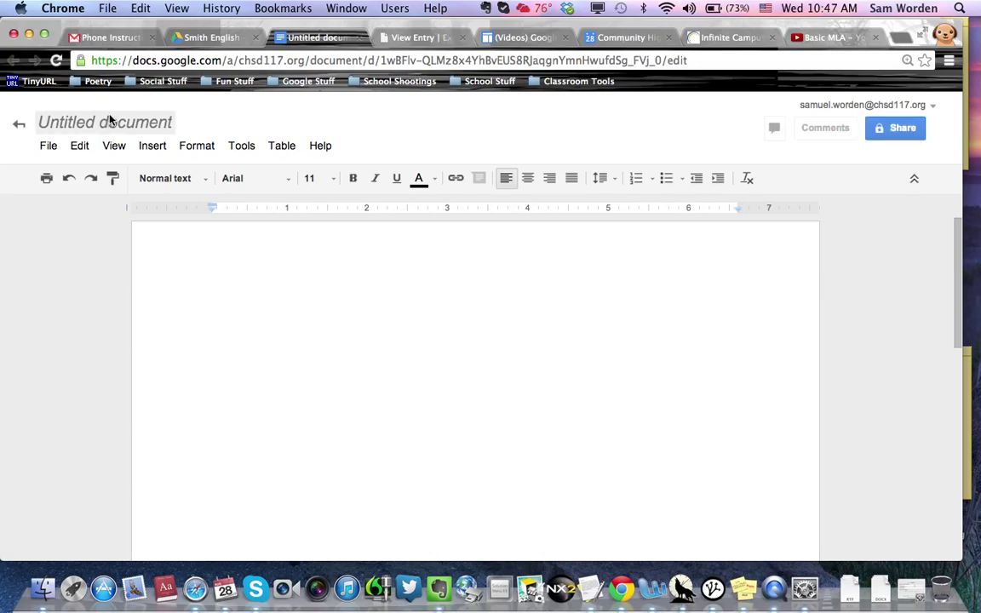
# Step: Rename the untitled document to the student's surname followed by "Practice"
pyautogui.click(109, 120)
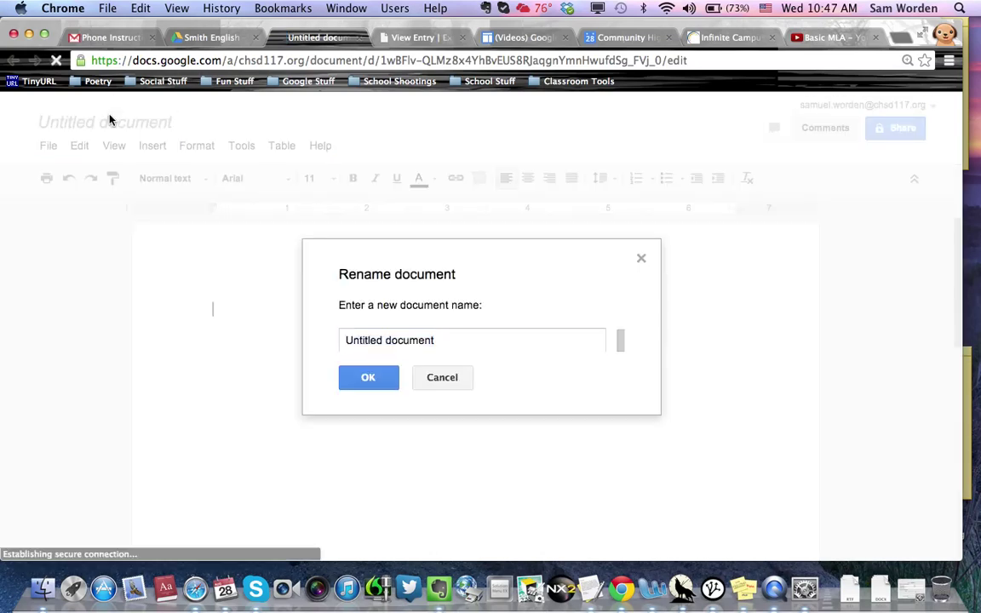
pyautogui.click(407, 344)
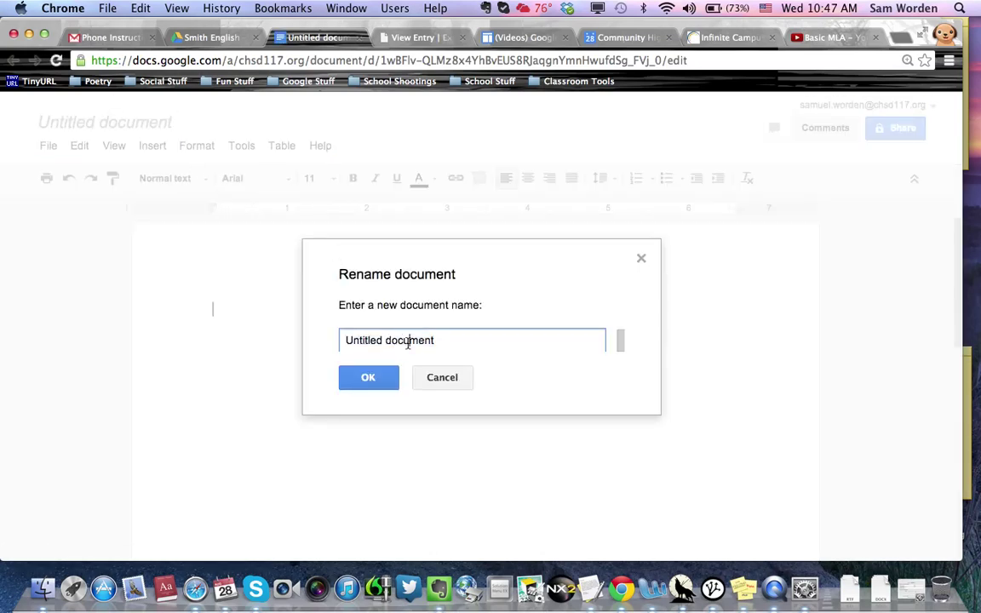
pyautogui.press('super+a')
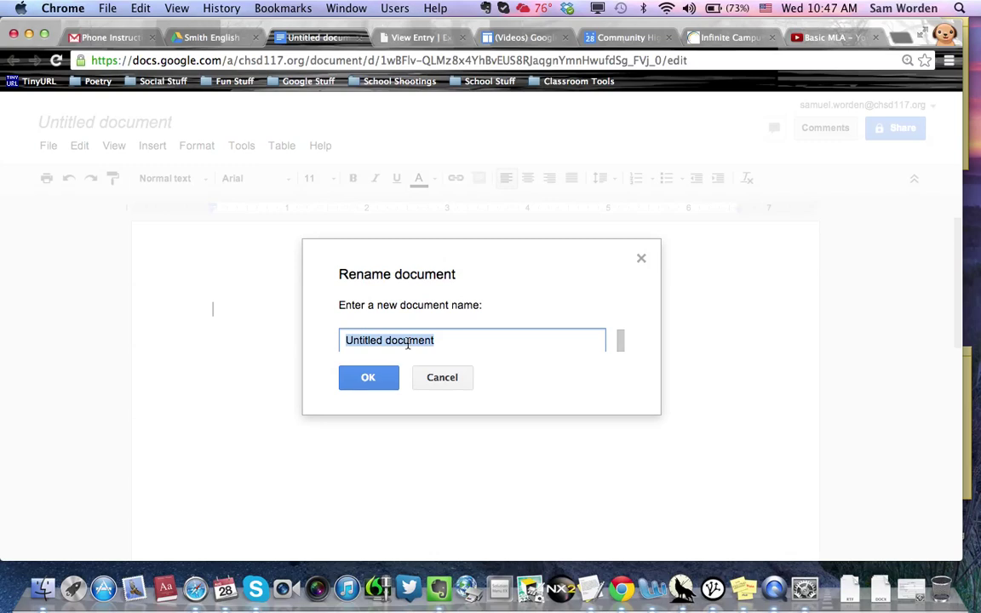
pyautogui.write('Smith PRact')
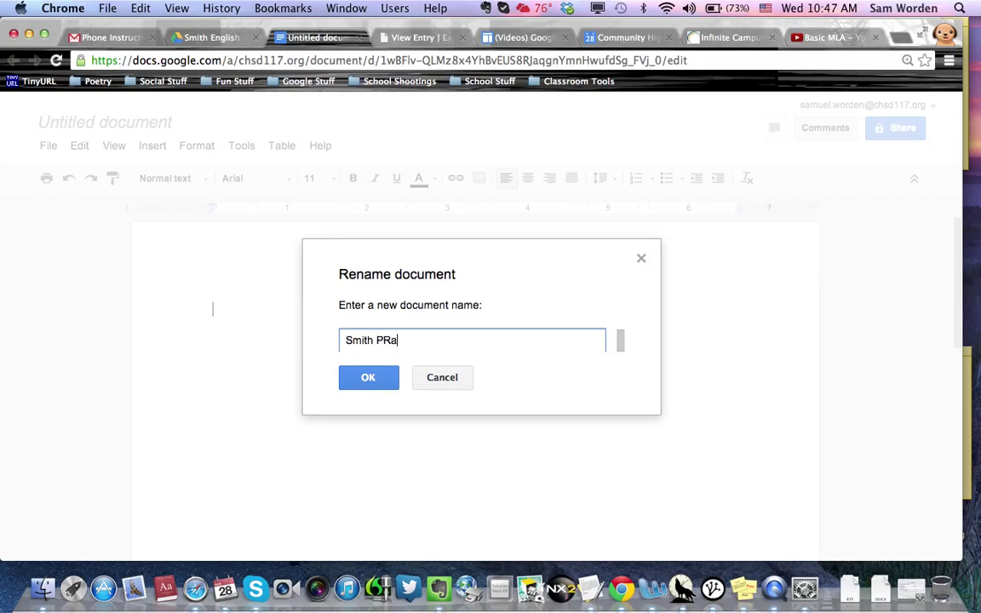
pyautogui.press('BackSpace')
pyautogui.press('BackSpace')
pyautogui.press('BackSpace')
pyautogui.press('BackSpace')
pyautogui.write('ractice')
pyautogui.press('Return')
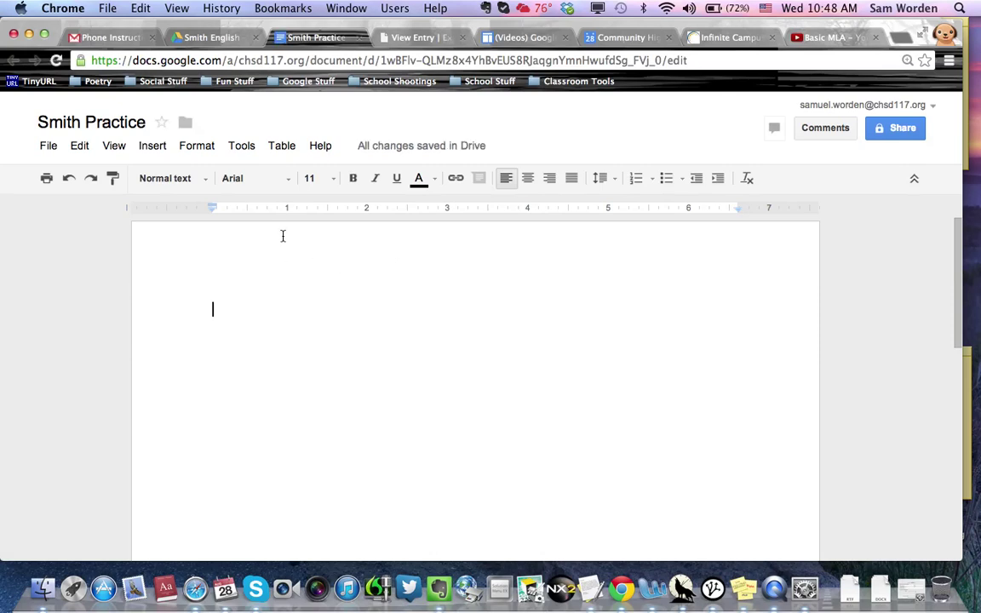
# Step: Set the document's font to Times New Roman at size 12
pyautogui.click(280, 179)
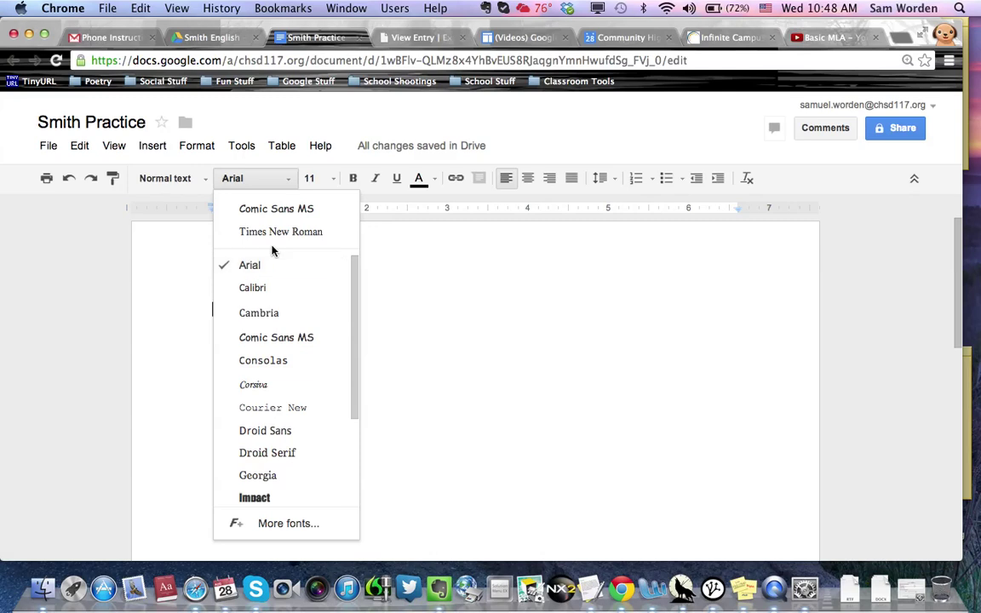
pyautogui.click(277, 232)
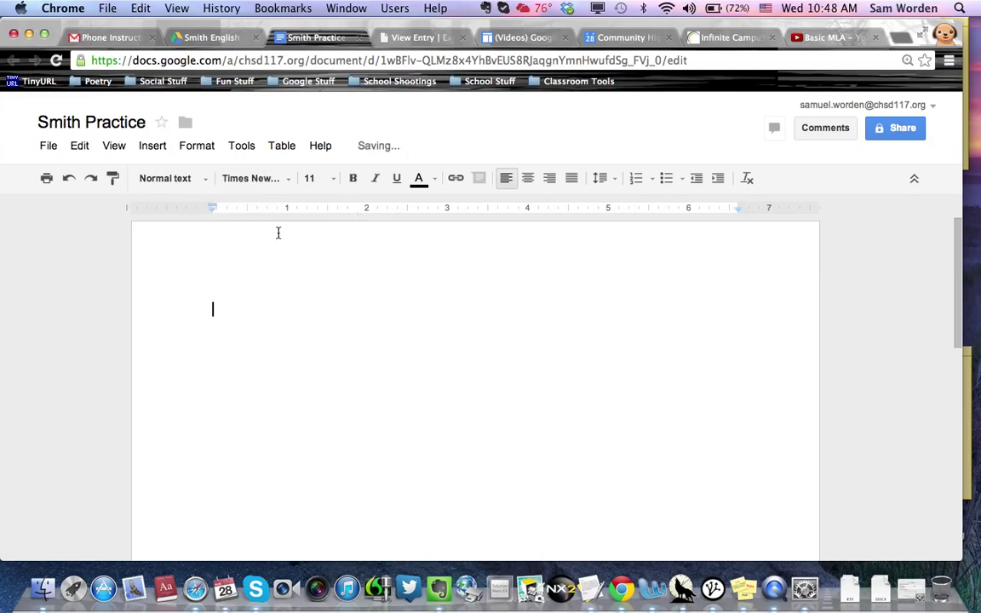
pyautogui.click(333, 179)
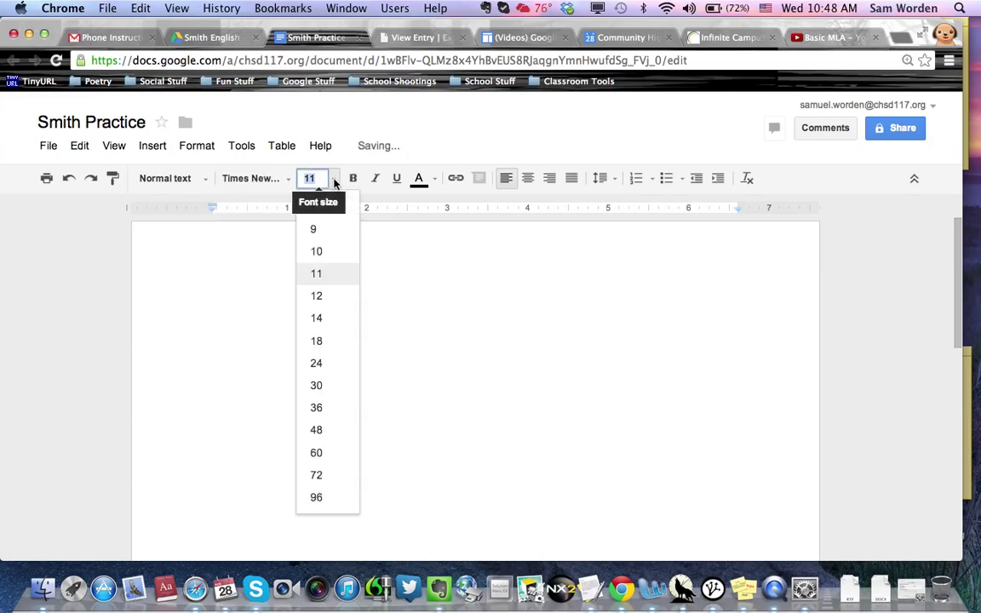
pyautogui.click(319, 295)
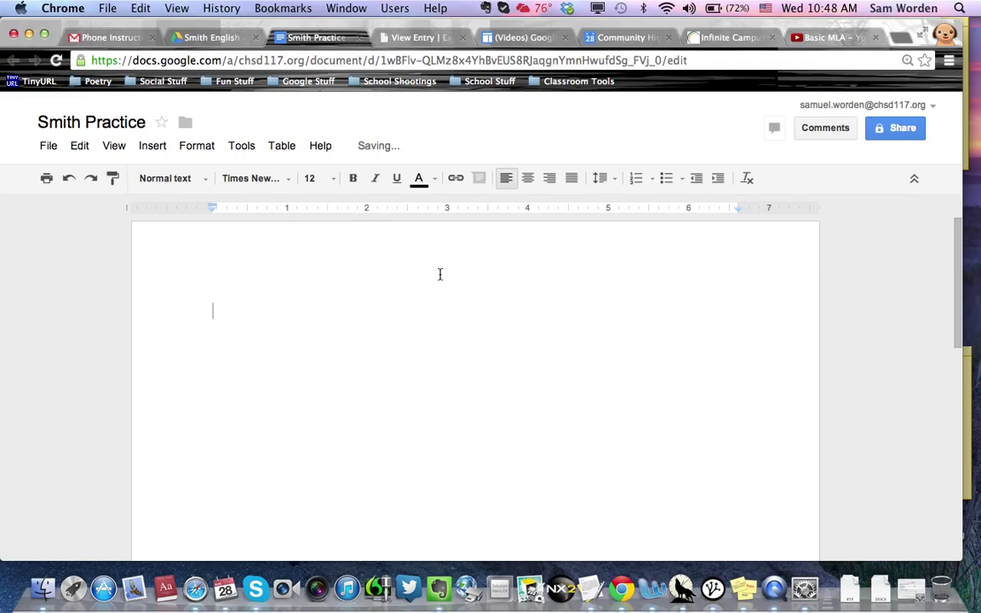
# Step: Set the line spacing to Double and check that option in the spacing choices
pyautogui.click(602, 180)
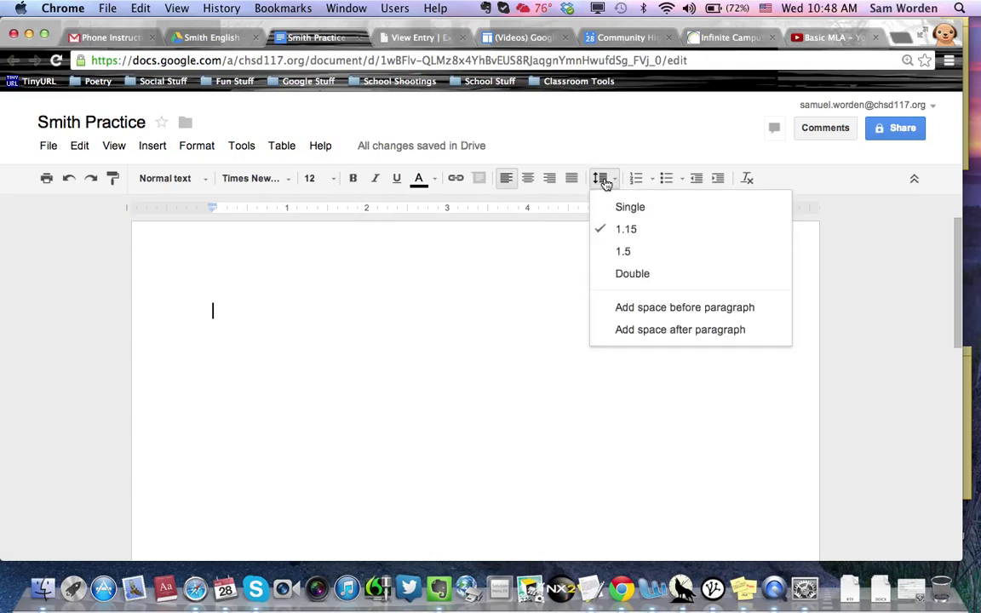
pyautogui.click(633, 277)
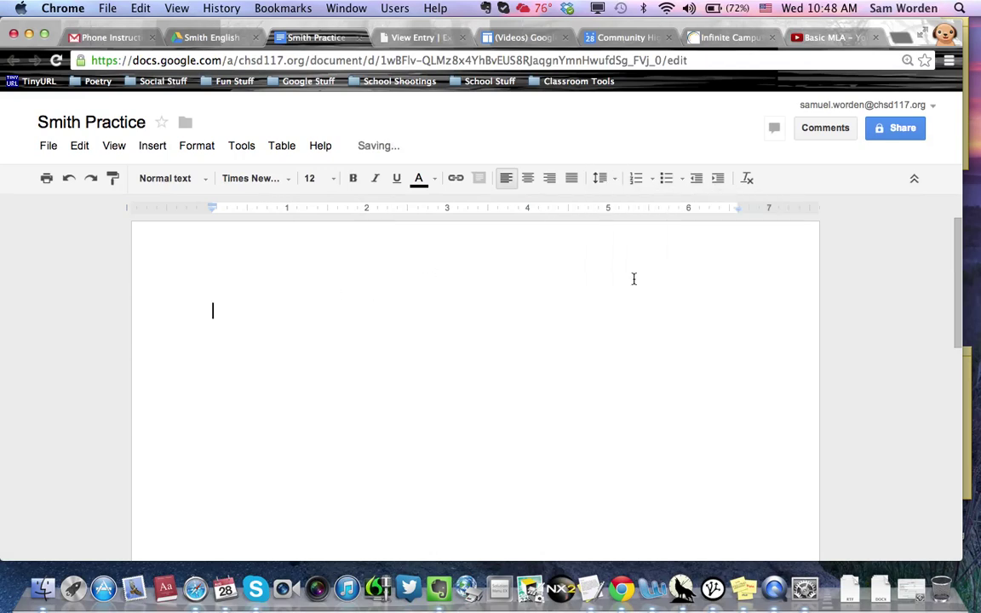
pyautogui.click(601, 179)
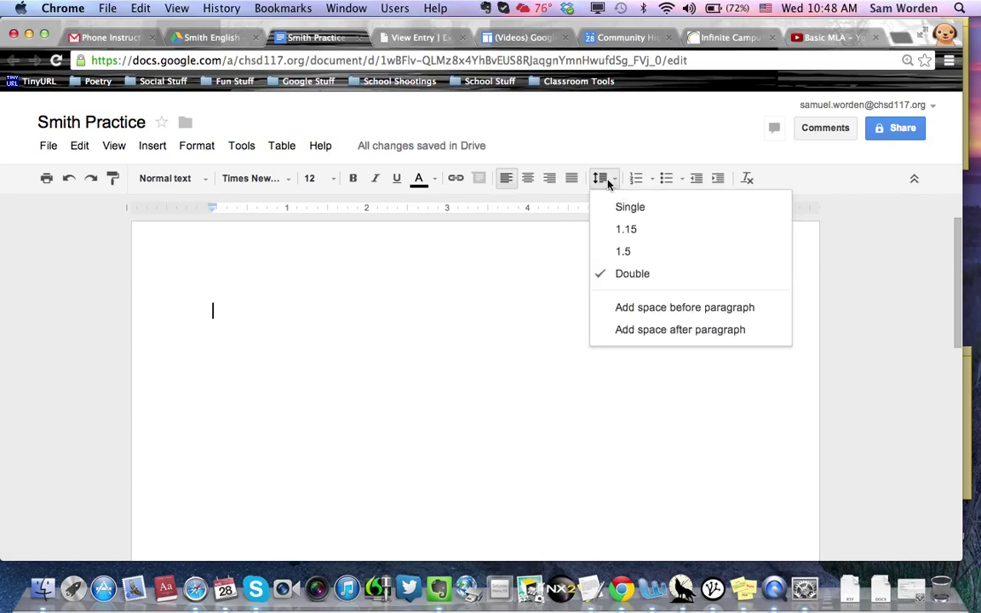
pyautogui.click(608, 183)
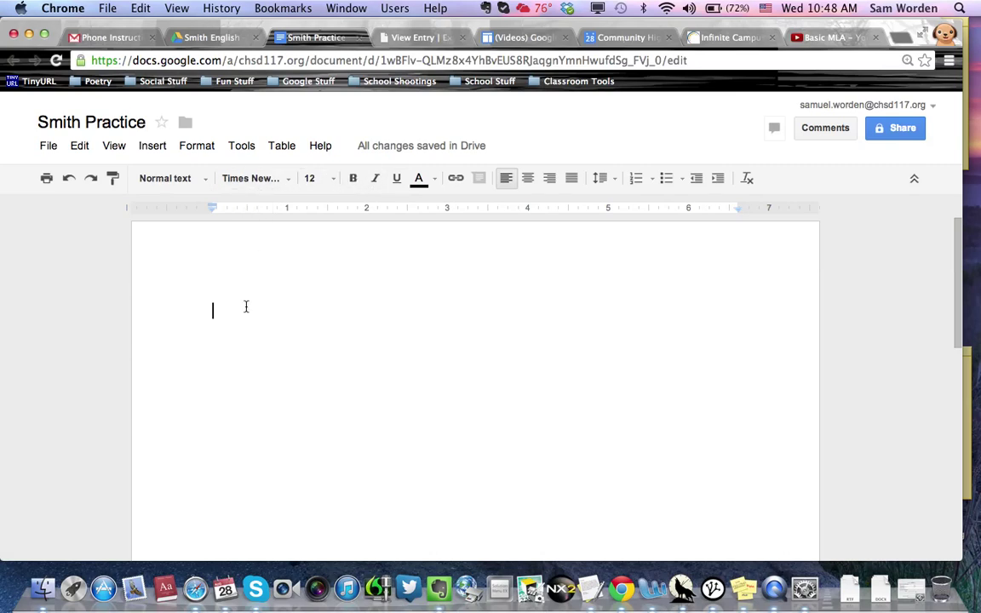
# Step: Insert a page number at the top of the page and put the student's surname and a space before it
pyautogui.click(154, 150)
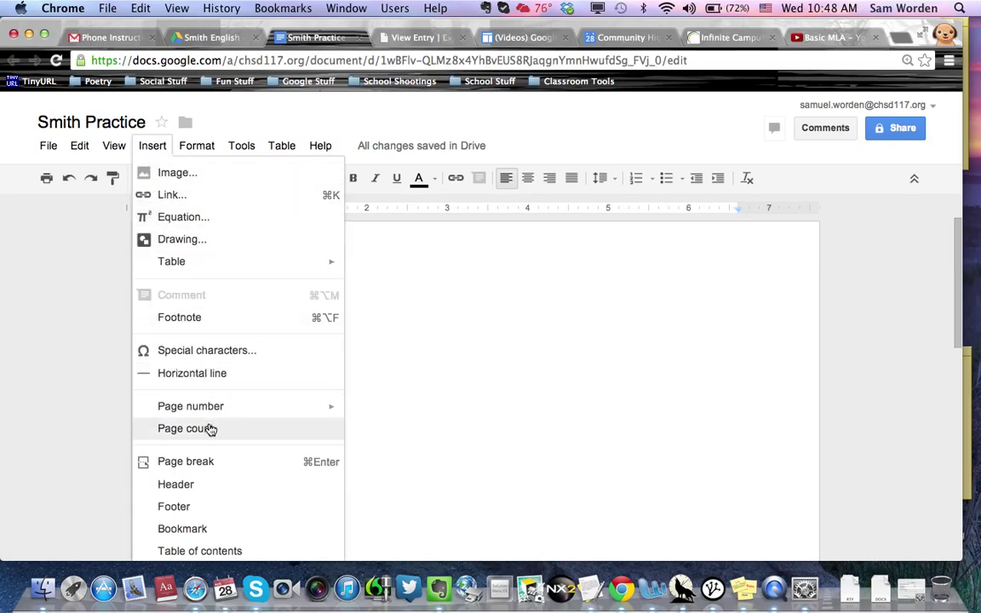
pyautogui.moveTo(211, 417)
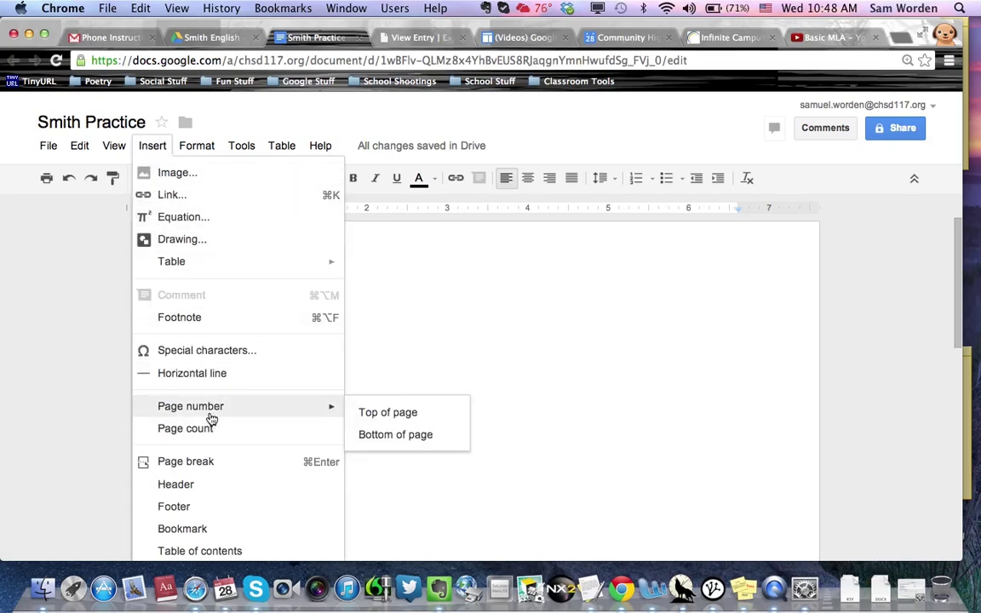
pyautogui.click(380, 412)
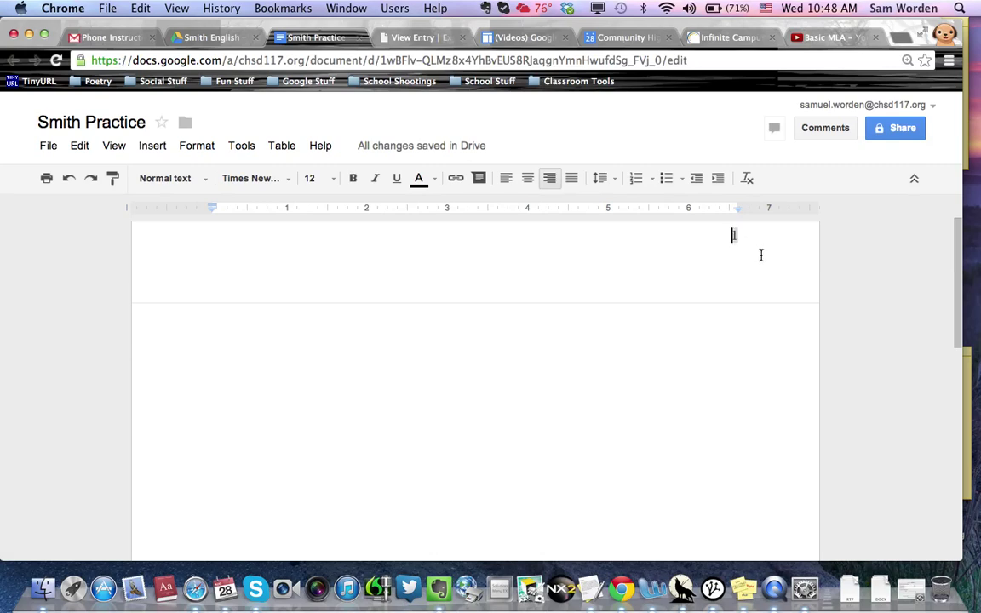
pyautogui.write('Smith')
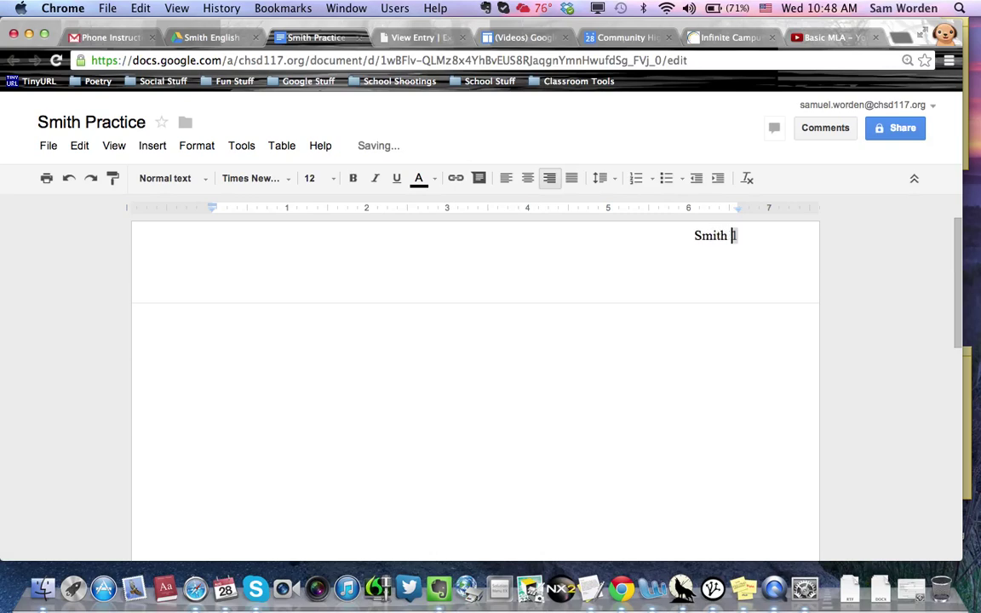
pyautogui.click(705, 333)
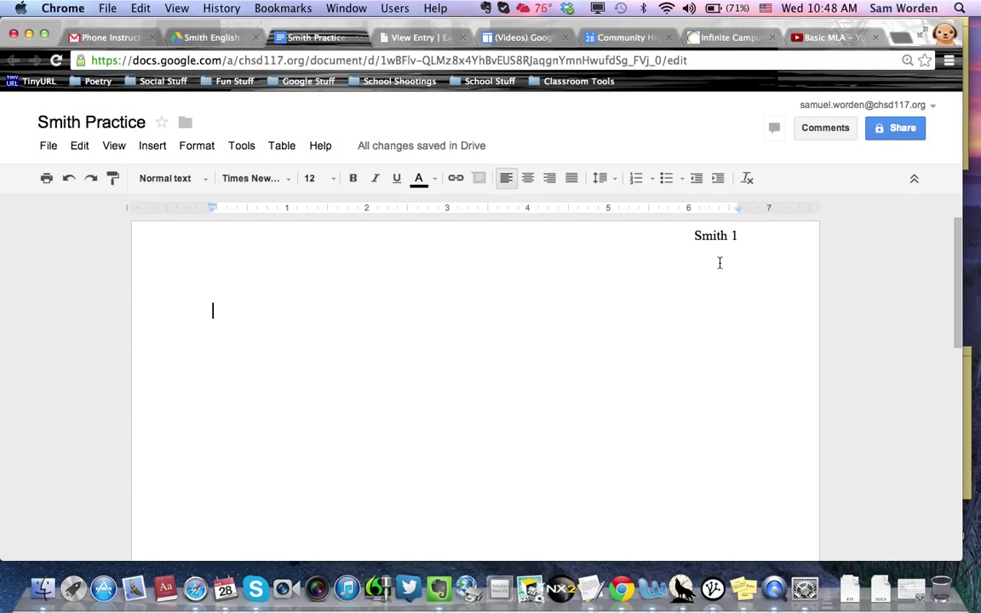
pyautogui.click(619, 257)
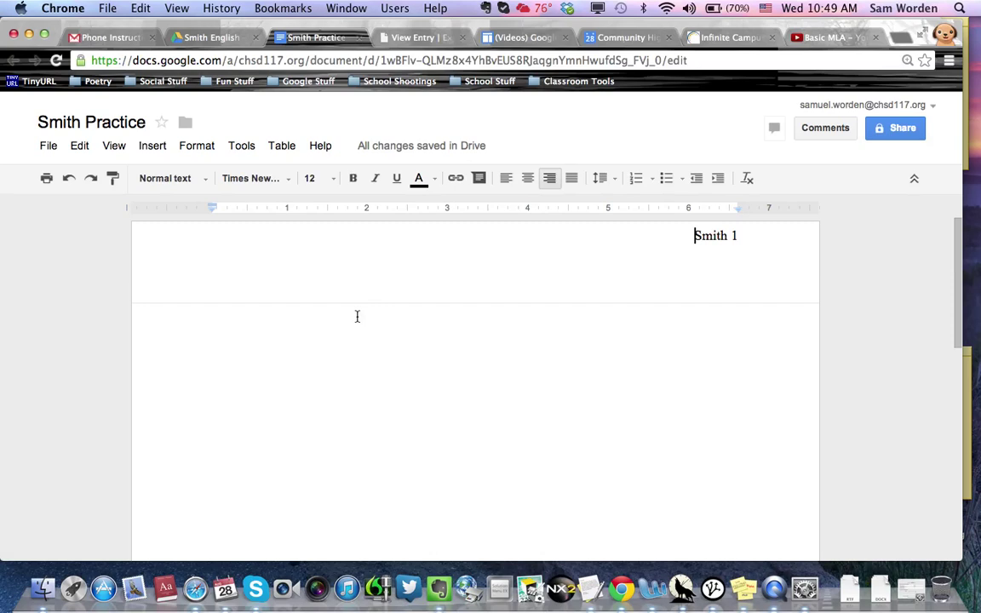
# Step: Enter the heading lines in the body: the student's full name, the teacher's name, "English I" and "28 August 2013"
pyautogui.click(324, 338)
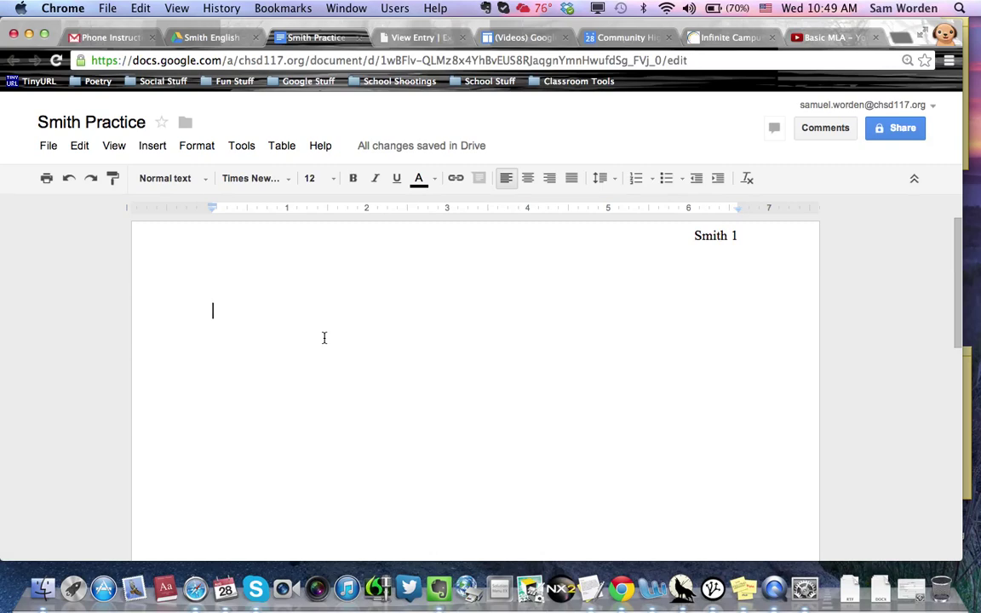
pyautogui.write('John Smith')
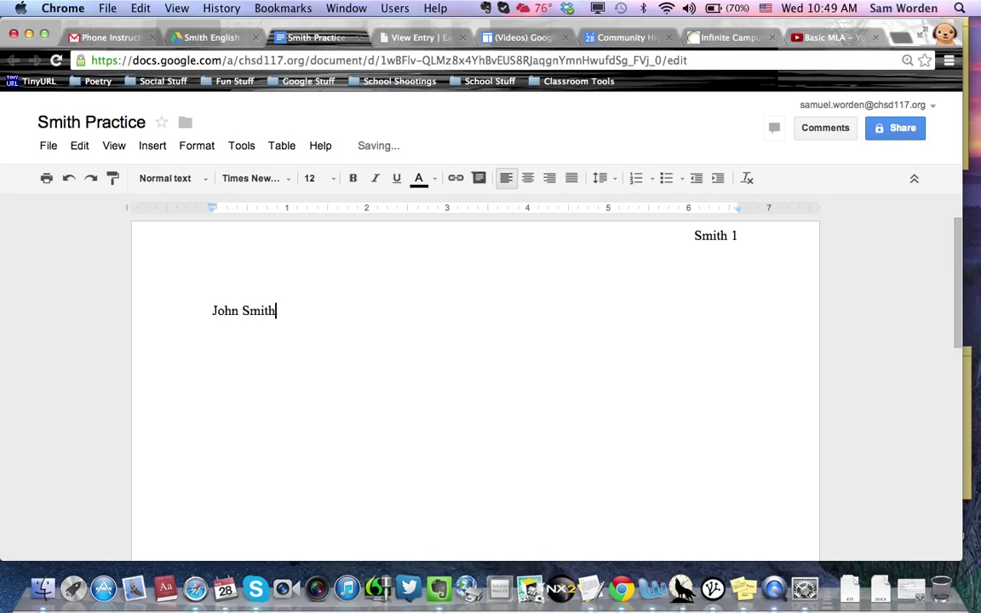
pyautogui.press('Return')
pyautogui.write('Mr. Worden')
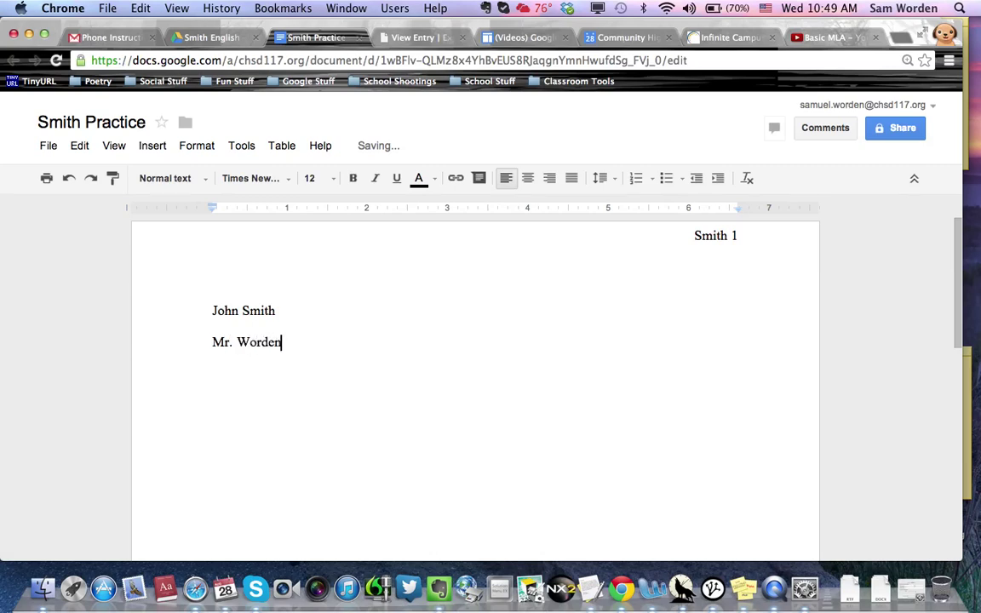
pyautogui.press('Return')
pyautogui.write('English I')
pyautogui.press('Return')
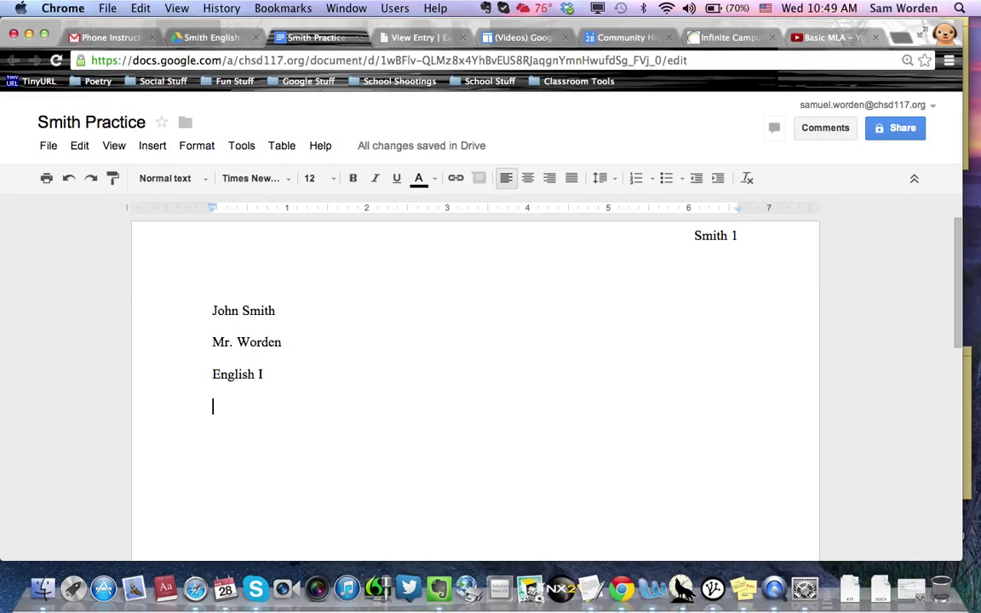
pyautogui.write('28 Aus')
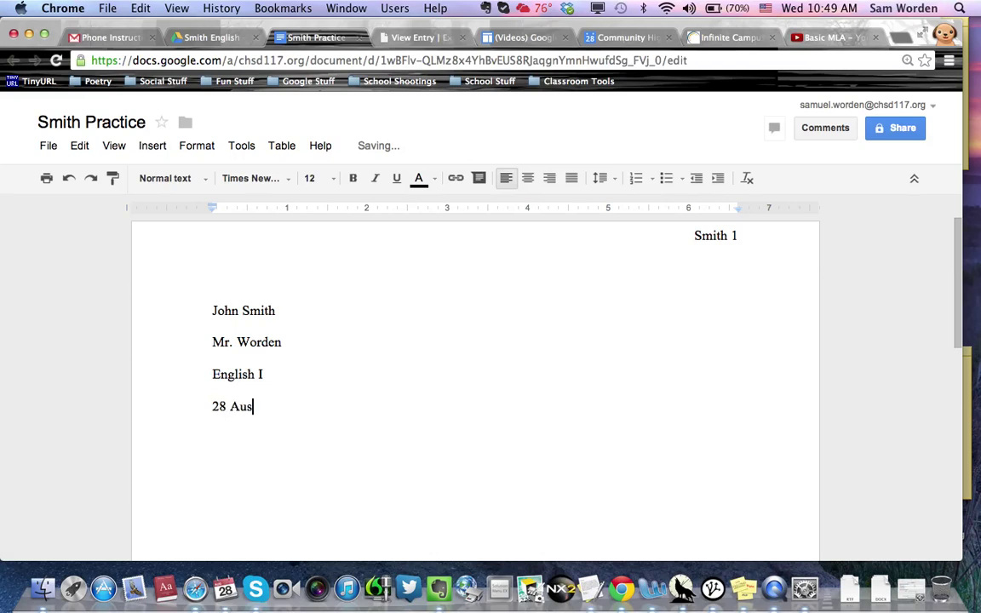
pyautogui.press('BackSpace')
pyautogui.write('gust 2013')
pyautogui.press('Return')
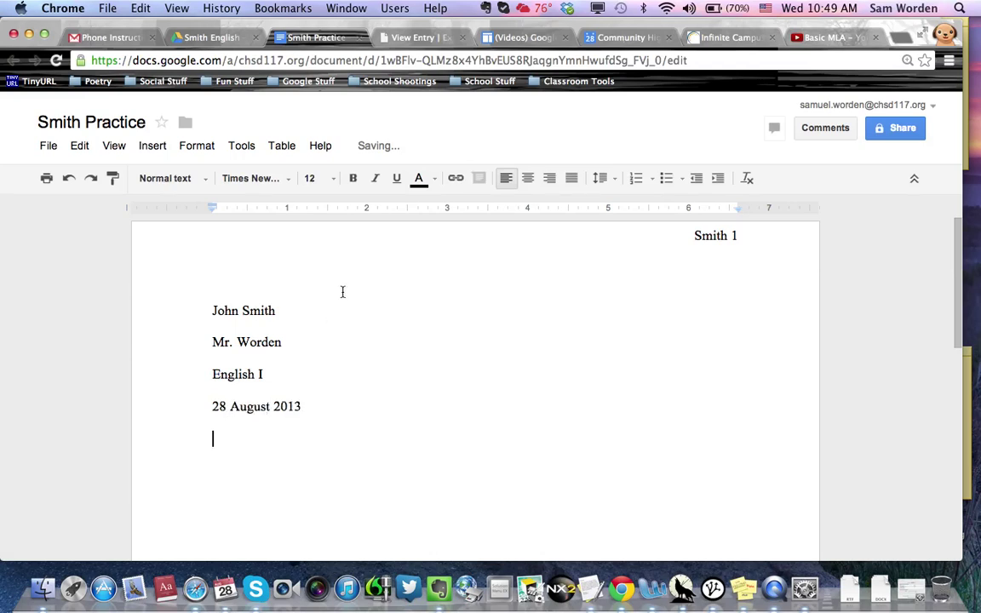
# Step: Add the centered title "Fancy Practice Title" below the date and start a new line
pyautogui.click(529, 180)
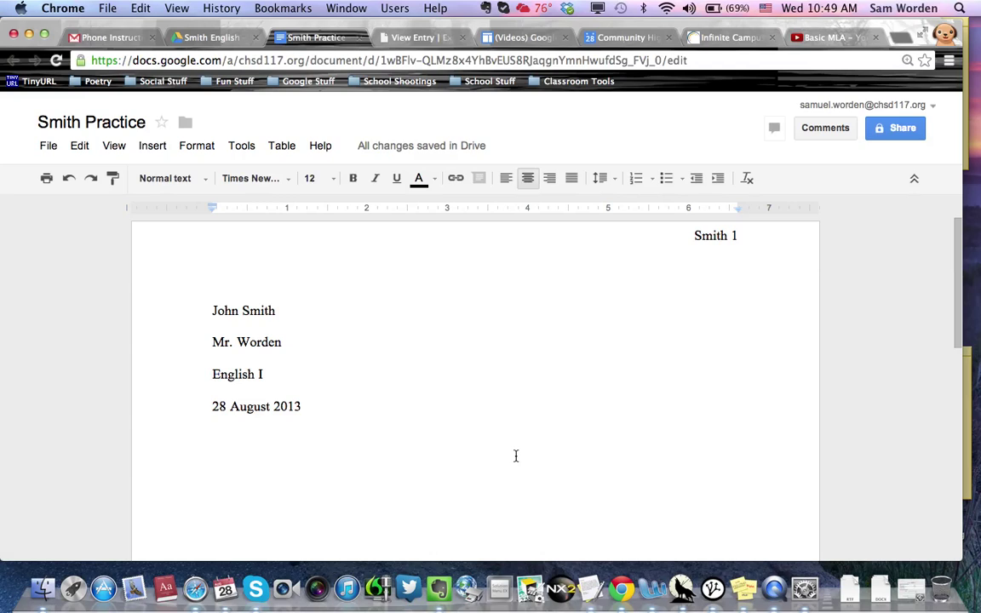
pyautogui.write('Fancy')
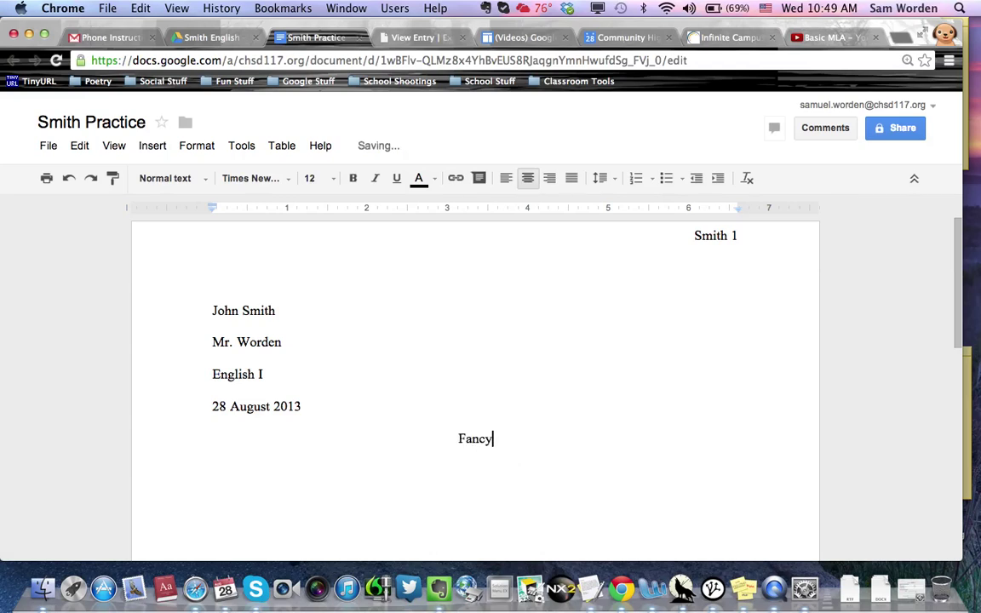
pyautogui.write(' Practice Title')
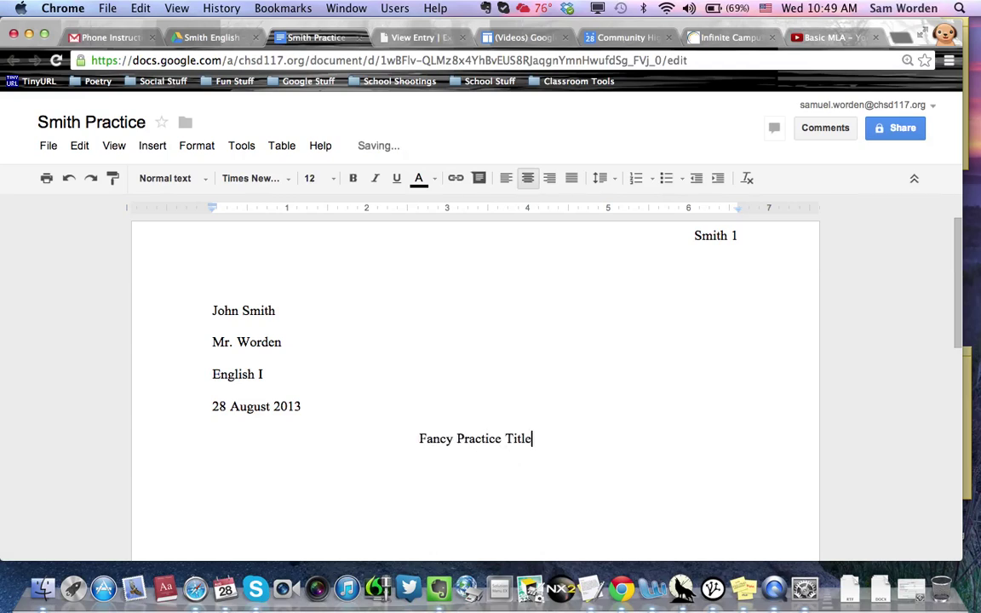
pyautogui.press('Return')
# Step: Left-align the line below the title and begin an indented paragraph with "Then you write your great paragraph and everyone loves it."
pyautogui.click(506, 188)
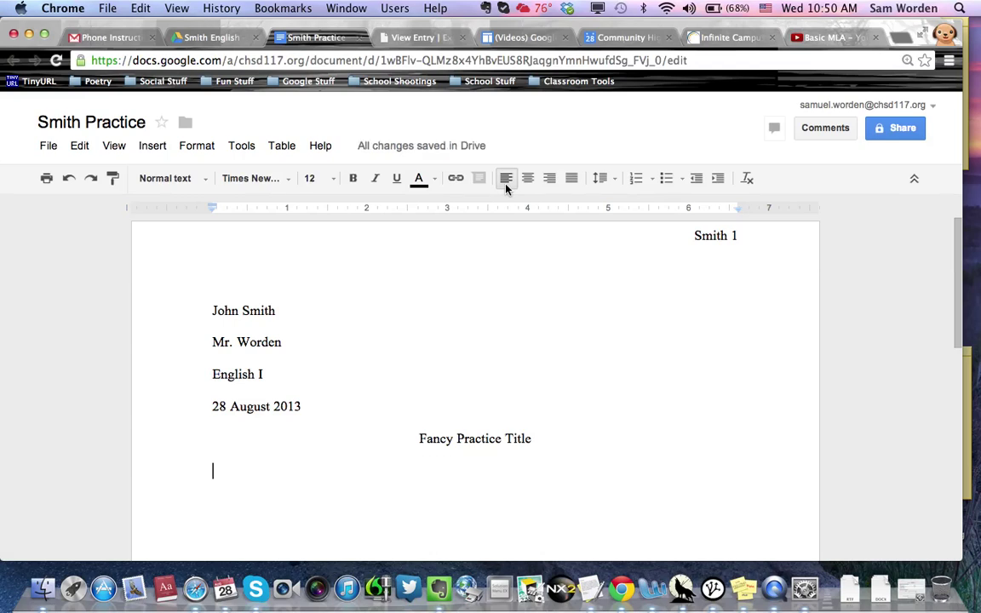
pyautogui.press('Tab')
pyautogui.write('Then you')
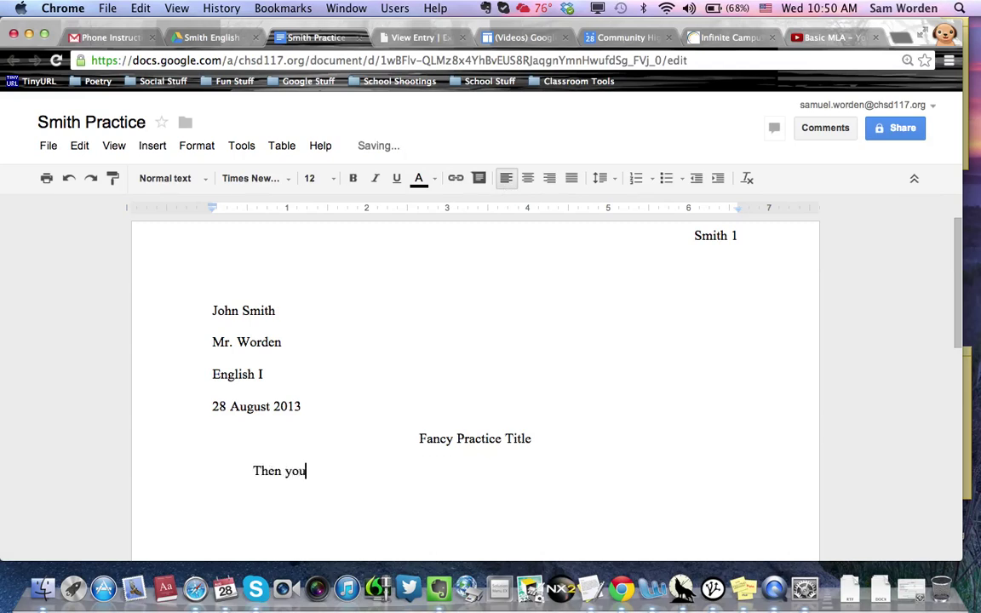
pyautogui.write(' write your great paragraph')
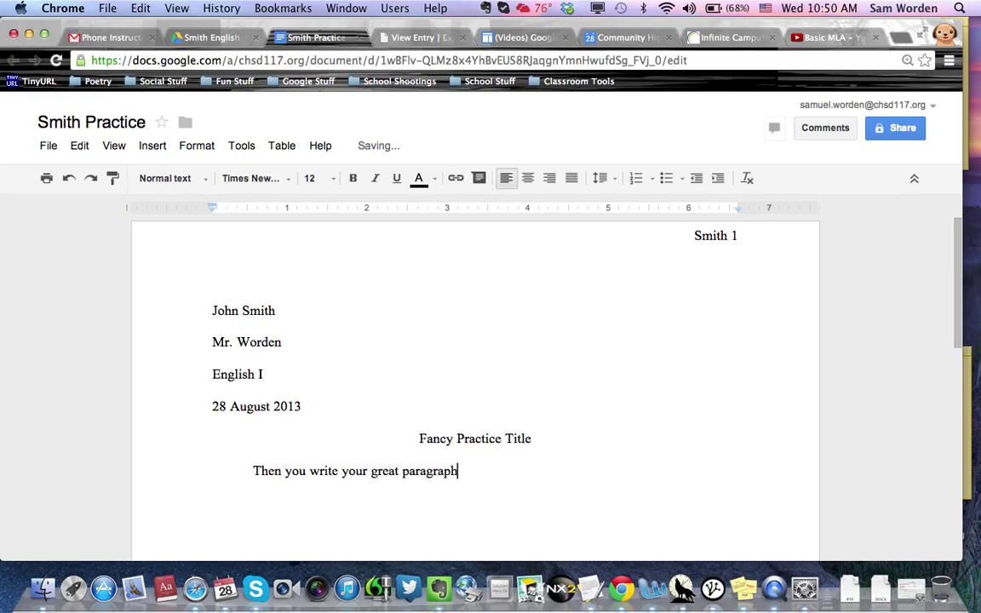
pyautogui.write(' and everyone')
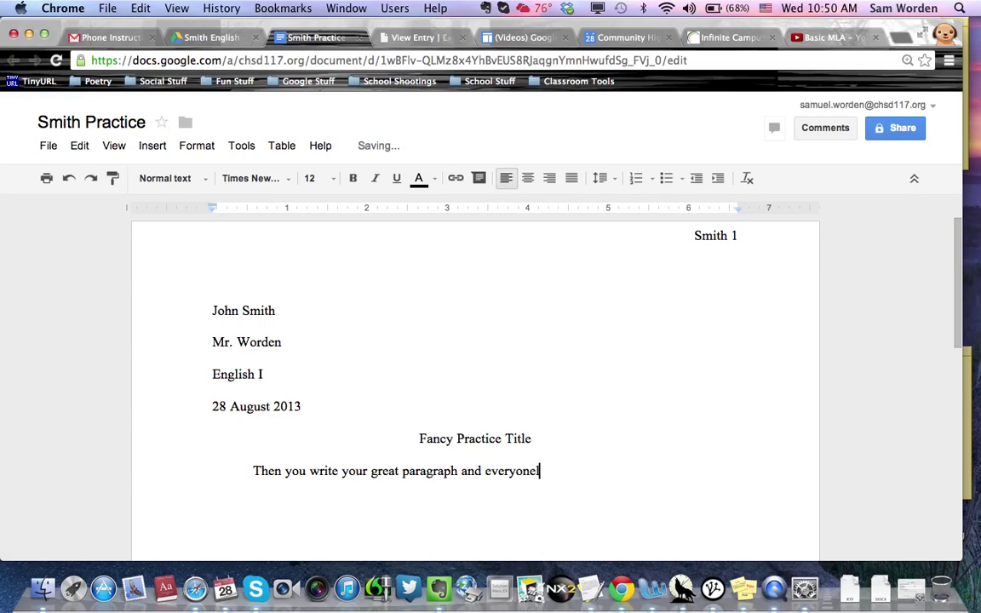
pyautogui.write(' loves it.')
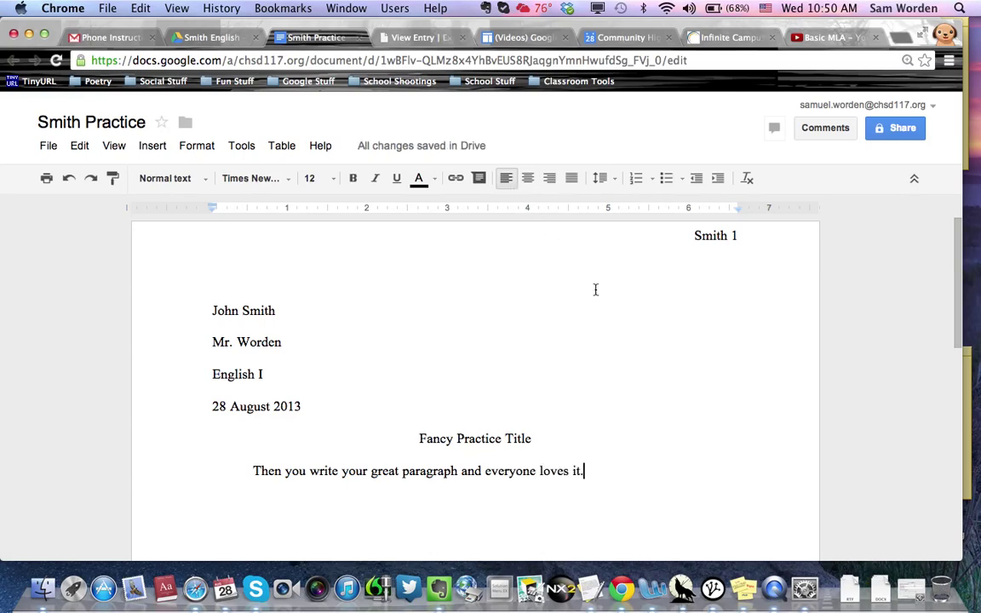
# Step: Continue the first paragraph with "Keep writing. Blah blah blah. yay!"
pyautogui.write(' T')
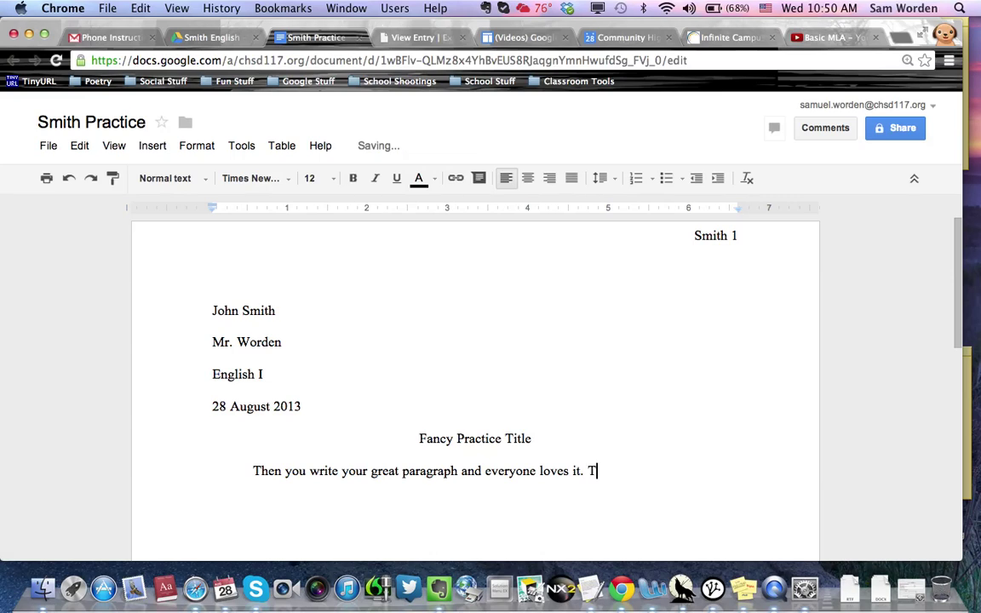
pyautogui.press('BackSpace')
pyautogui.write('Kea')
pyautogui.press('BackSpace')
pyautogui.press('BackSpace')
pyautogui.press('BackSpace')
pyautogui.write('Keep writing')
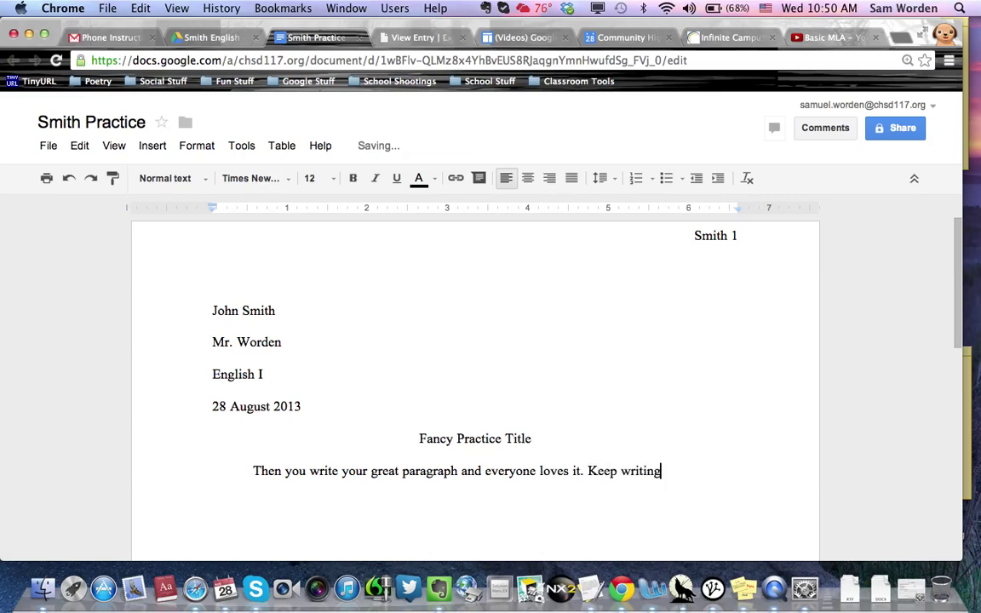
pyautogui.write('Blah blah ')
pyautogui.write('blah. ')
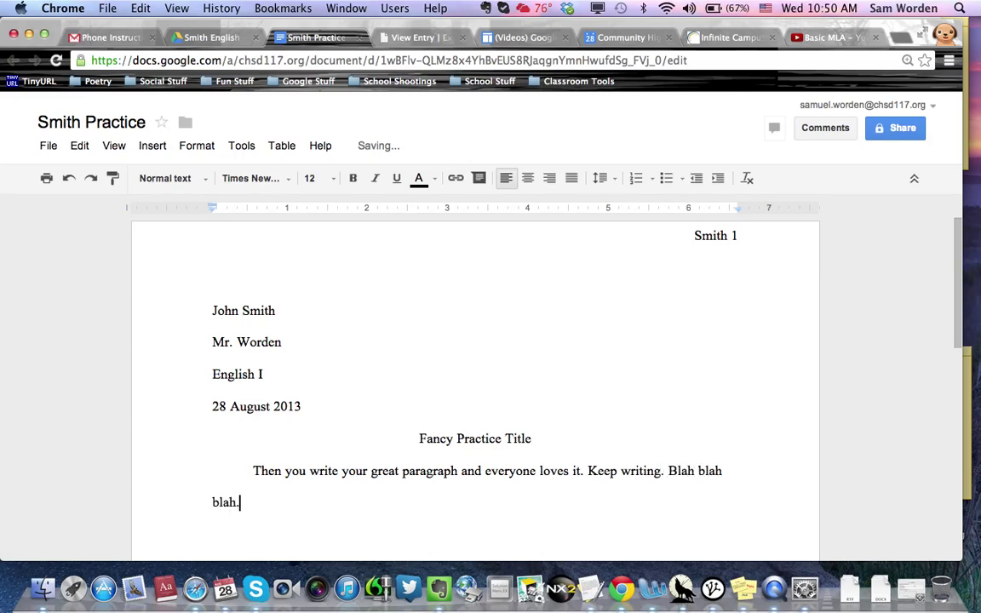
pyautogui.write('yay!')
# Step: Start a second indented paragraph reading "Roach is a bad guy. He likes to kill people."
pyautogui.press('Return')
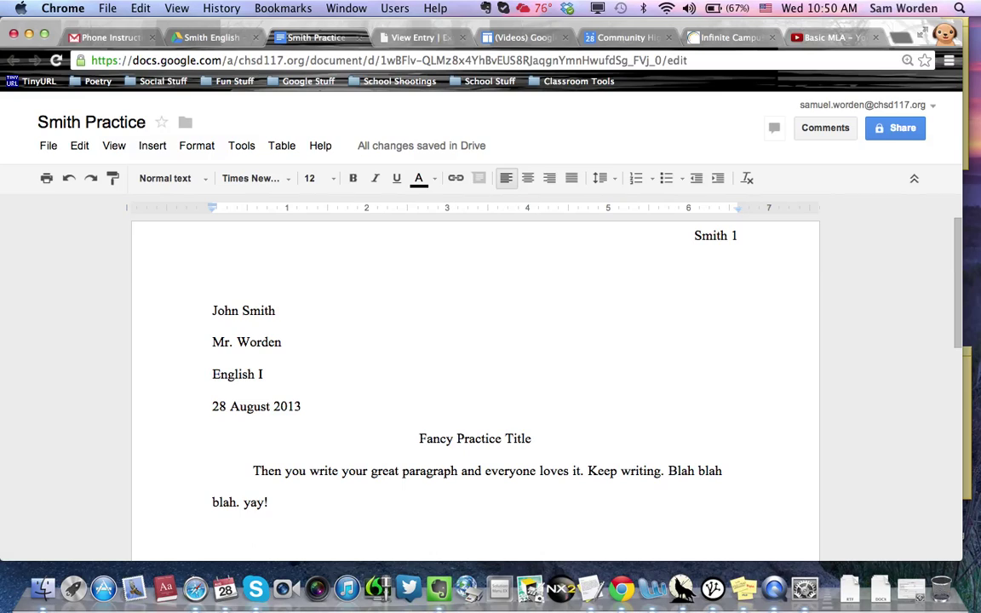
pyautogui.press('Return')
pyautogui.press('Tab')
pyautogui.write('Roach')
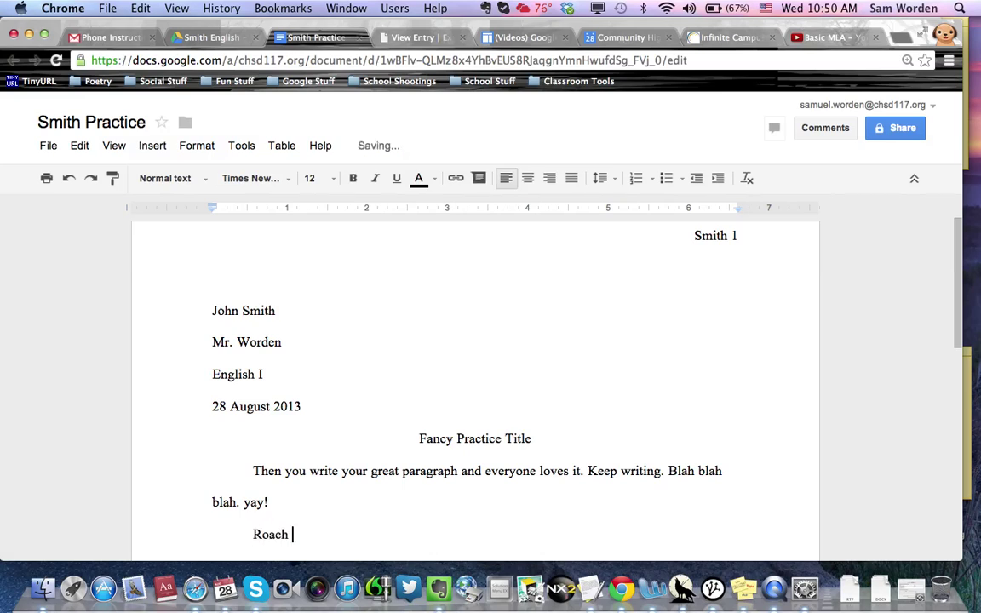
pyautogui.write(' is a bad guy.')
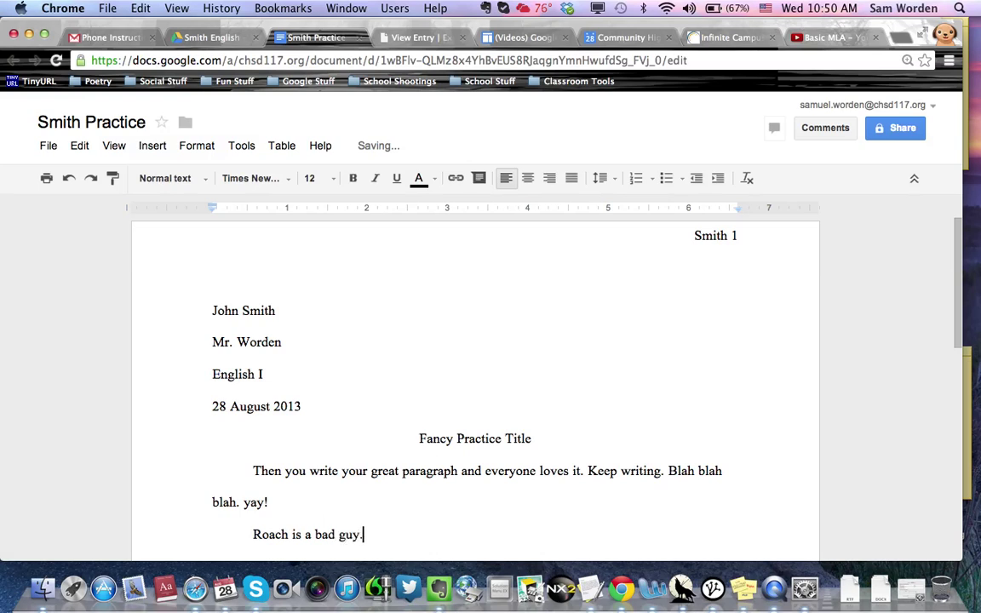
pyautogui.write(' He likes to kill people.')
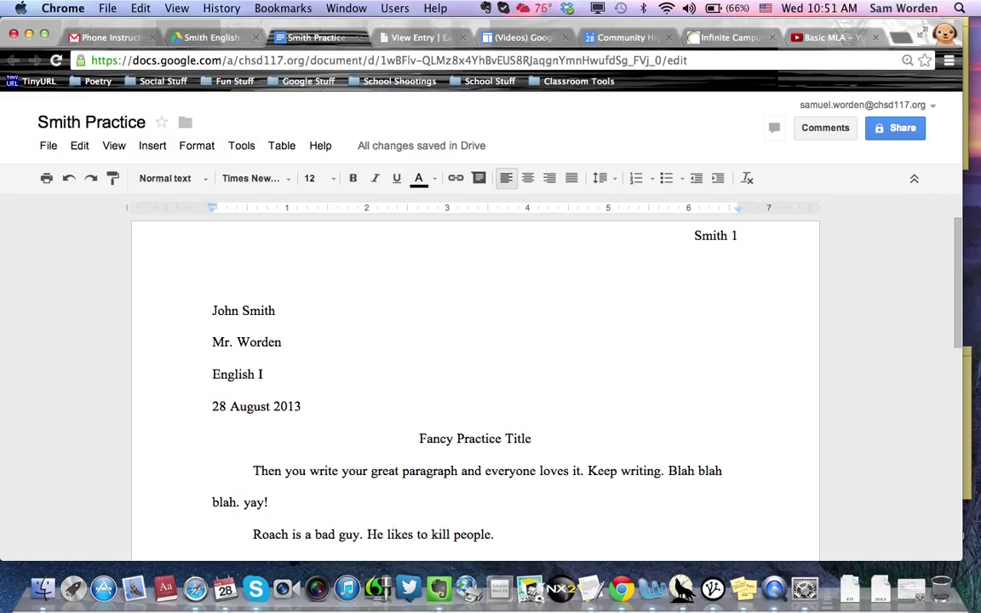
# Step: Add the quotation sentence He said to Duncan, "I'm going to kill you." to the second paragraph
pyautogui.write('He said t')
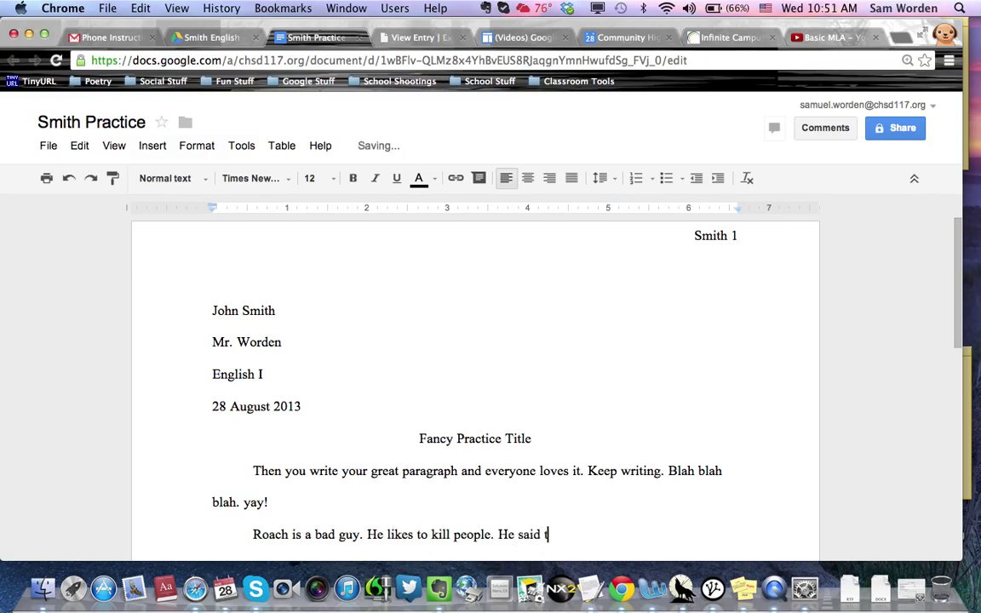
pyautogui.write('o Dunc')
pyautogui.write('an')
pyautogui.write(', "I\'m g')
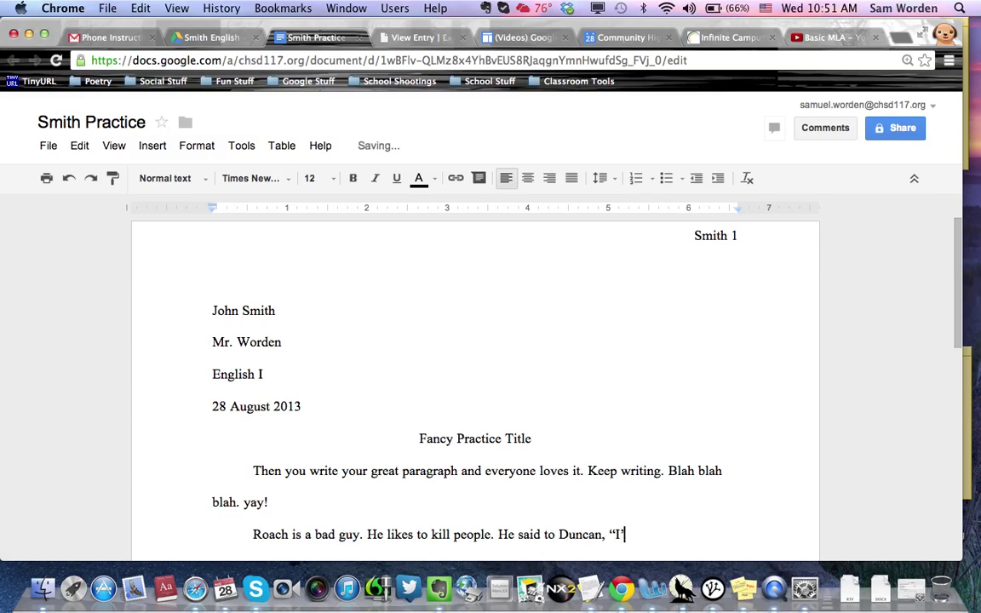
pyautogui.write('oing to ki')
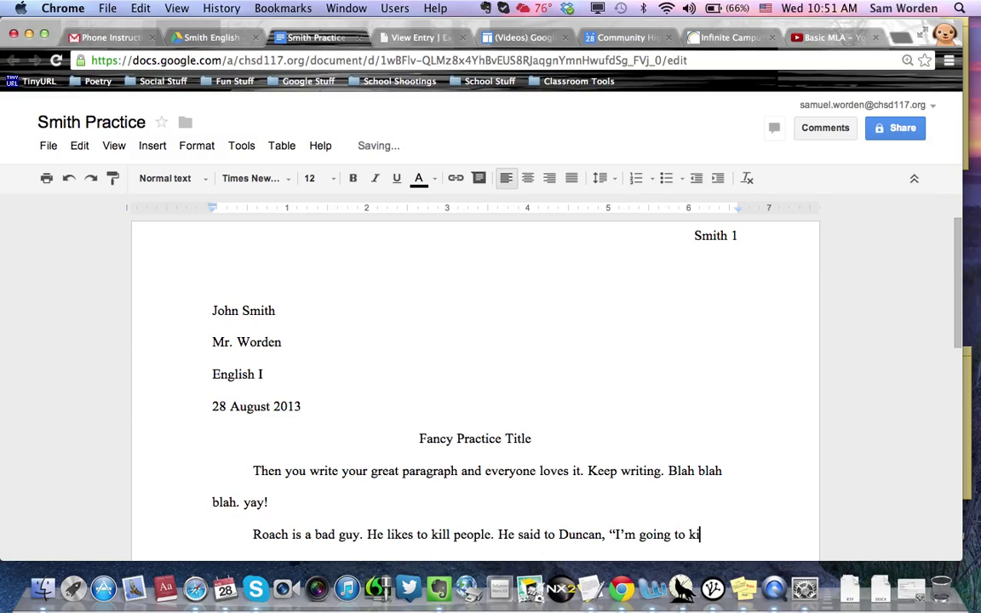
pyautogui.write('ll you."')
pyautogui.press('BackSpace')
pyautogui.write('"')
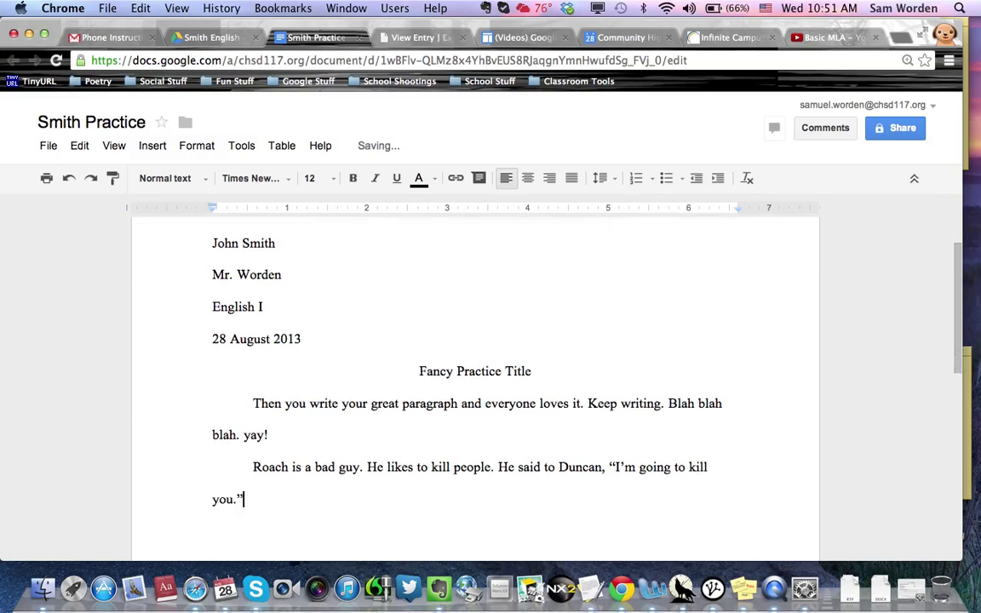
# Step: Remove the period inside the closing quotation mark and add the in-text citation "(McNamee 125)" after the quotation
pyautogui.press('BackSpace')
pyautogui.press('BackSpace')
pyautogui.write('" (')
pyautogui.write('McNamee')
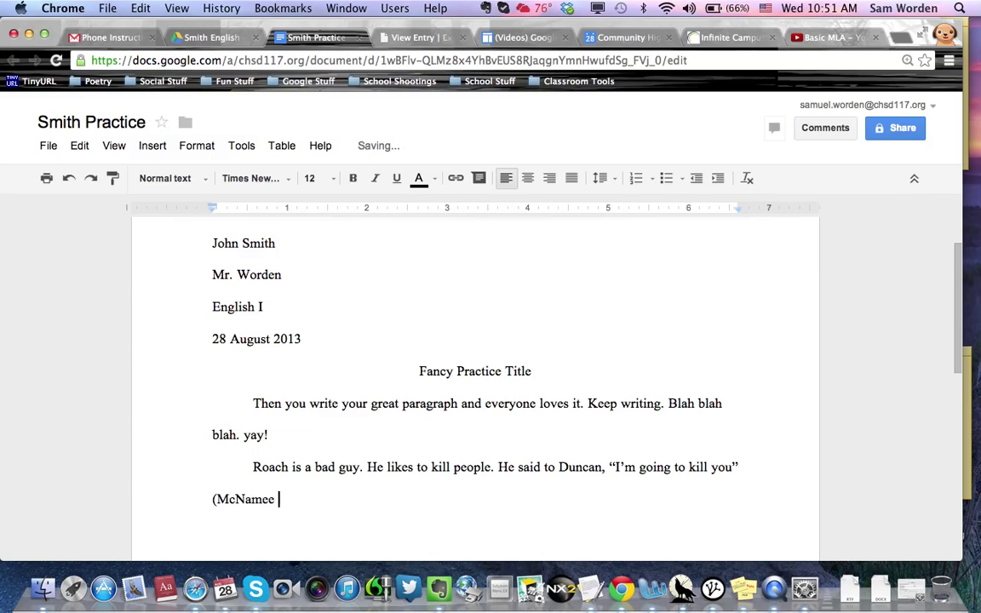
pyautogui.write(' 125)')
# Step: Insert the introductory phrase "In Acceleration," before "Roach" at the start of the second paragraph
pyautogui.click(254, 466)
pyautogui.write('In A')
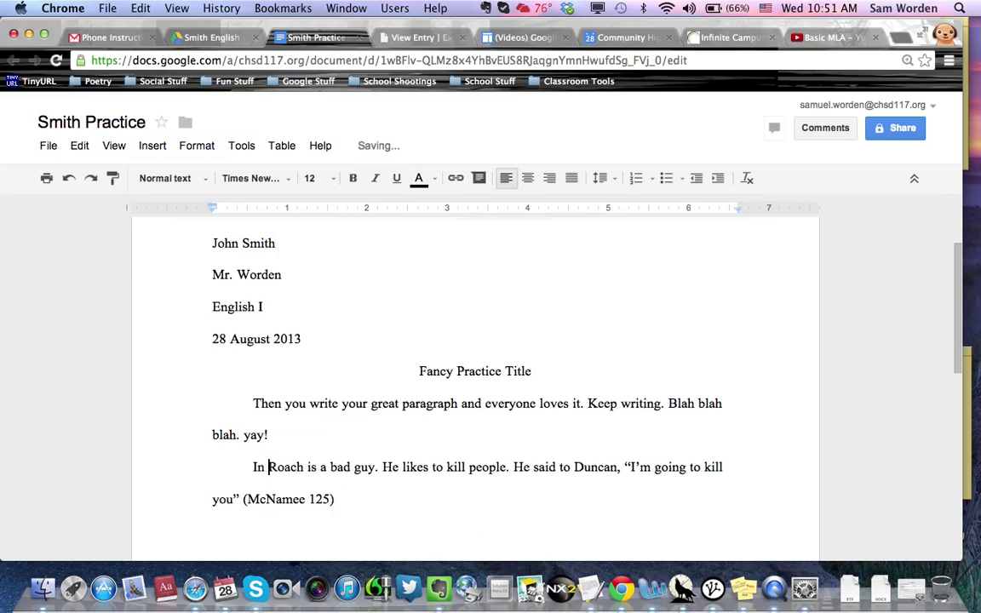
pyautogui.write('ccelear')
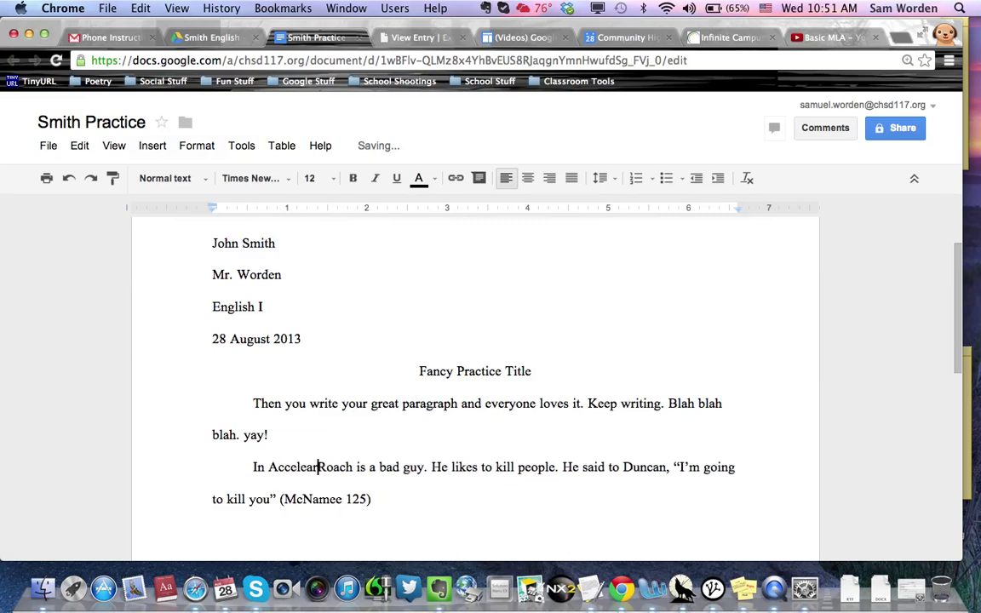
pyautogui.press('BackSpace')
pyautogui.press('BackSpace')
pyautogui.write('ration,')
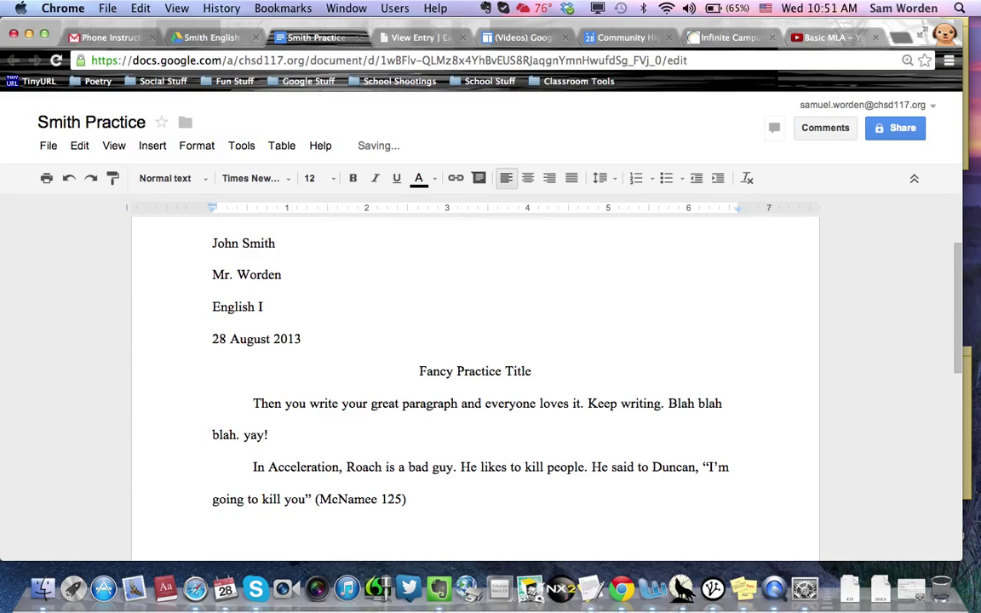
# Step: Italicize the book title "Acceleration" in the second paragraph
pyautogui.hotkey('shift', 'Left')
pyautogui.hotkey('shift', 'Left')
pyautogui.hotkey('shift', 'Left')
pyautogui.hotkey('shift', 'Left')
pyautogui.hotkey('shift', 'Left')
pyautogui.hotkey('shift', 'Left')
pyautogui.hotkey('shift', 'Left')
pyautogui.hotkey('shift', 'Left')
pyautogui.hotkey('shift', 'Left')
pyautogui.hotkey('shift', 'Left')
pyautogui.hotkey('shift', 'Left')
pyautogui.hotkey('shift', 'Left')
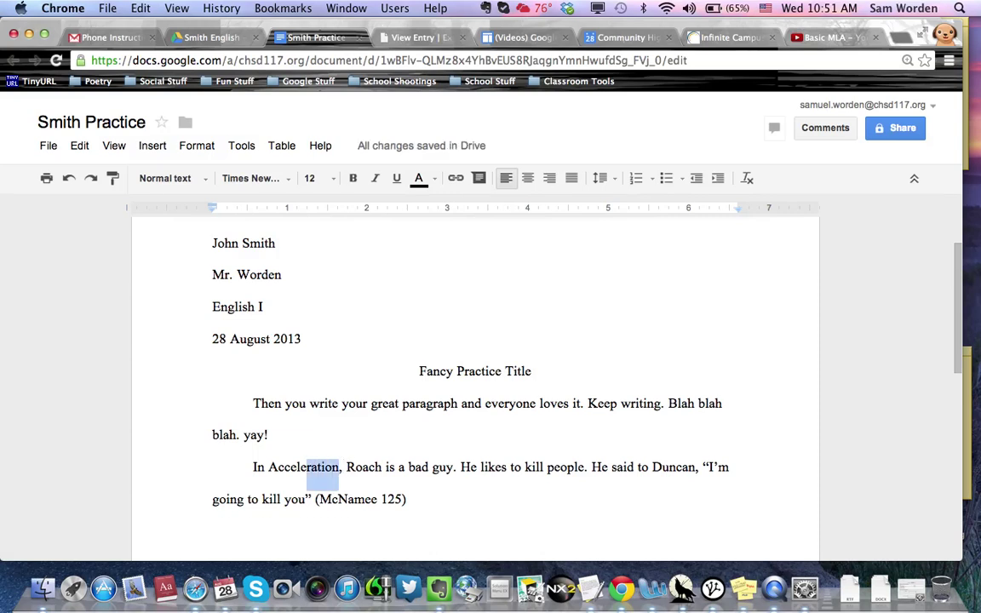
pyautogui.press('super+i')
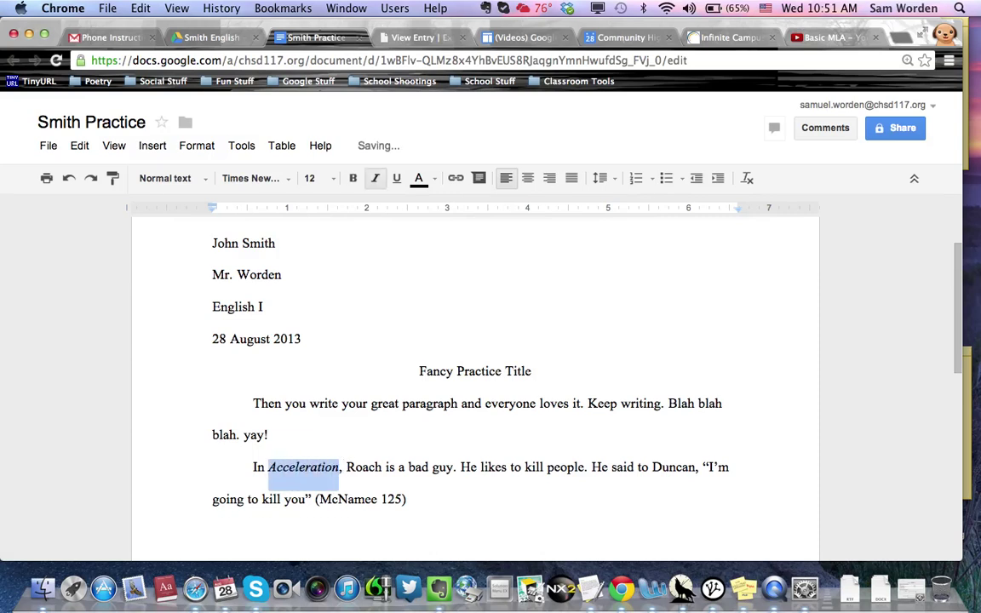
# Step: End the in-text citation with a period and add blank lines down to the first line of a second page
pyautogui.click(338, 499)
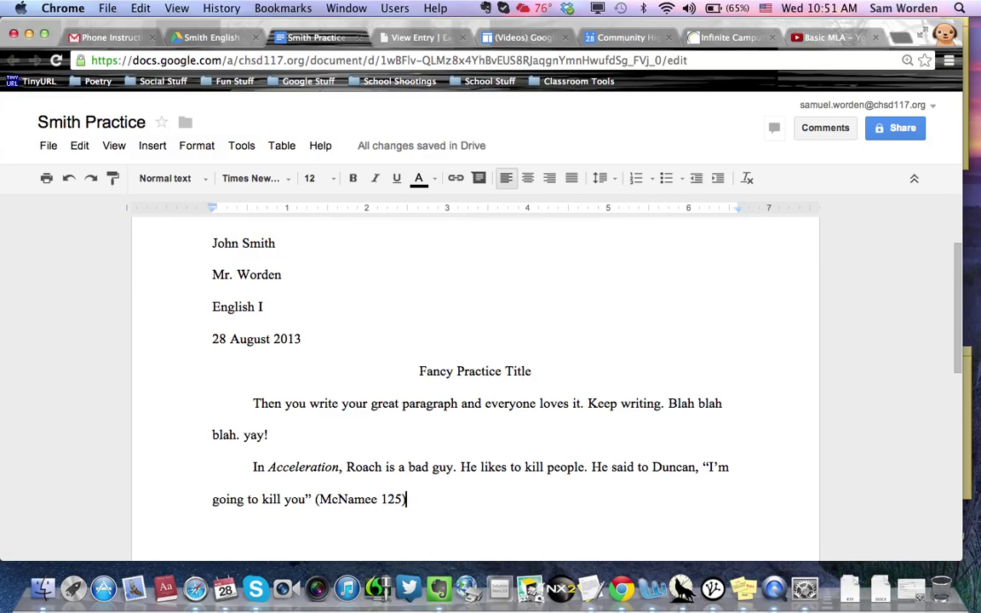
pyautogui.write('.')
pyautogui.press('Return')
pyautogui.press('Return')
pyautogui.press('Return')
pyautogui.press('Return')
pyautogui.press('Return')
pyautogui.press('Return')
pyautogui.press('Return')
pyautogui.press('Return')
pyautogui.press('Return')
pyautogui.press('Return')
pyautogui.press('Return')
pyautogui.press('Return')
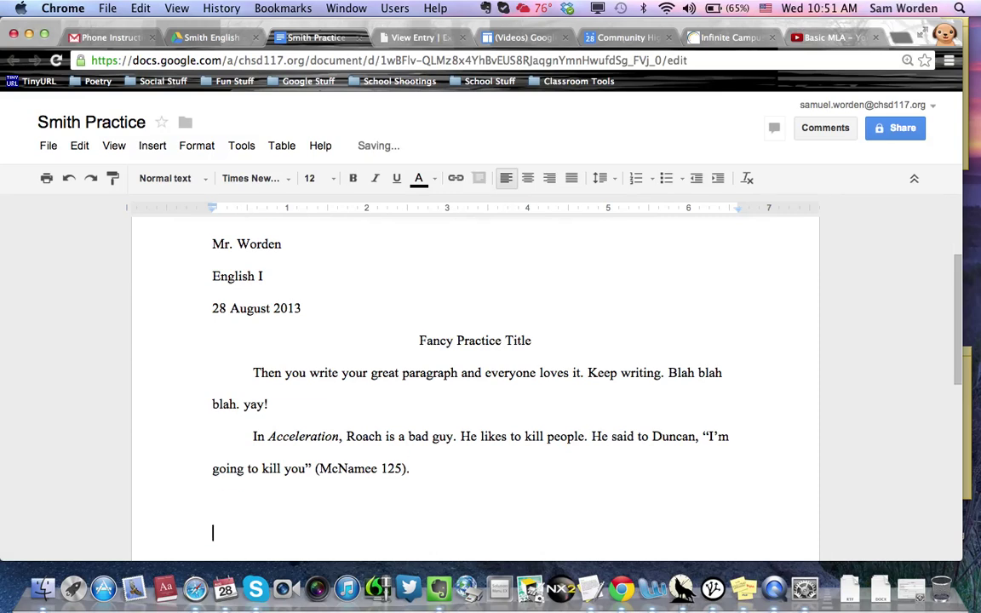
pyautogui.press('Return')
pyautogui.press('Return')
pyautogui.press('Return')
pyautogui.press('Return')
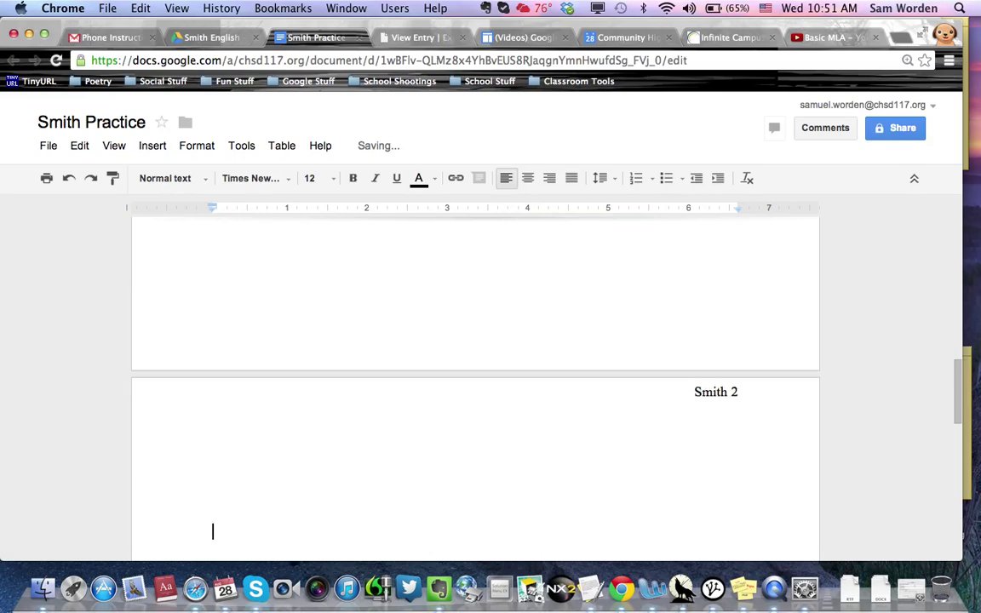
pyautogui.press('BackSpace')
pyautogui.press('BackSpace')
pyautogui.press('BackSpace')
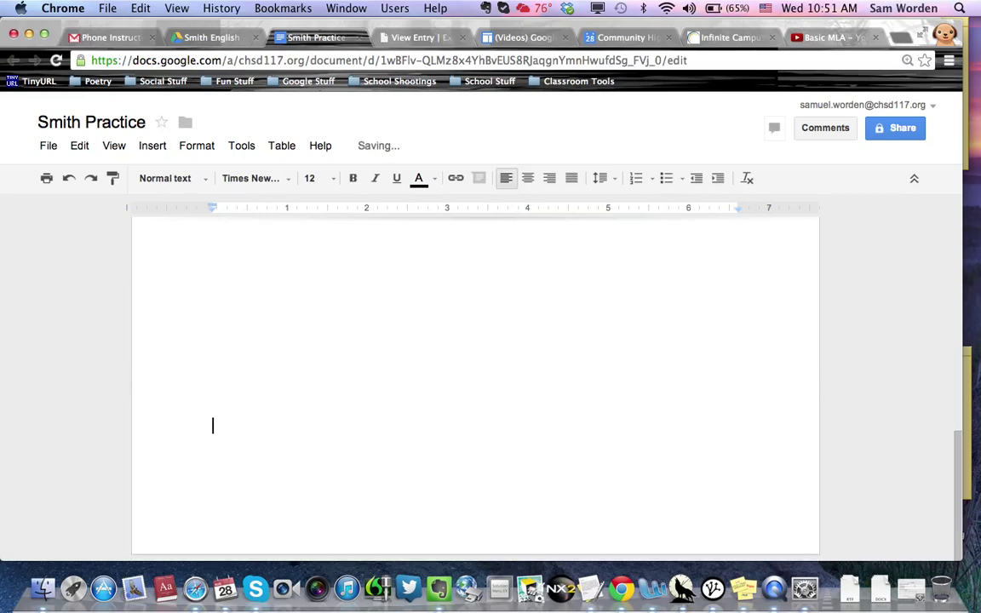
pyautogui.press('Return')
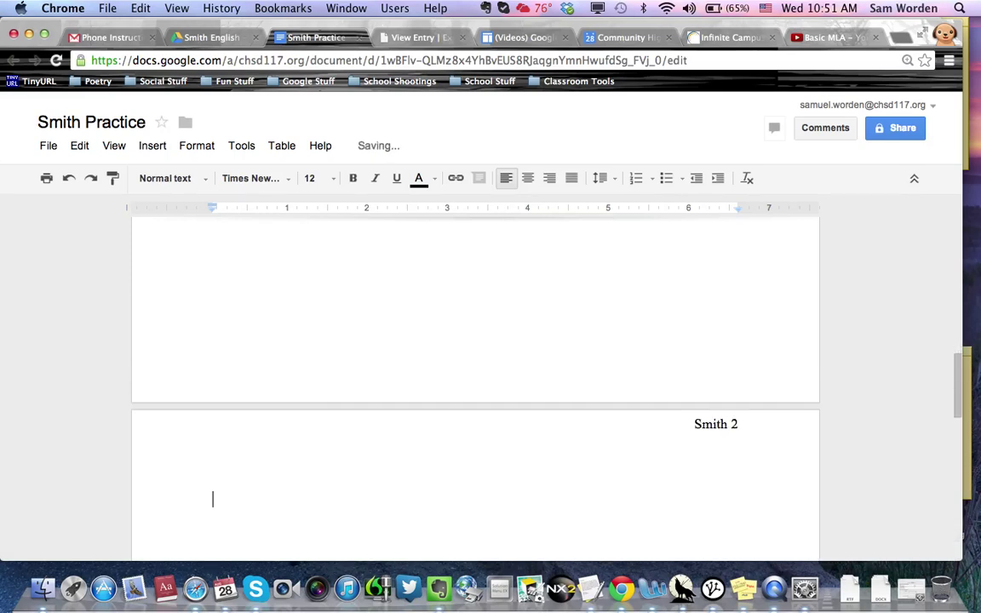
# Step: Add the centered heading "Works Cited" on the second page and start a left-aligned line below it
pyautogui.click(529, 178)
pyautogui.write('Work')
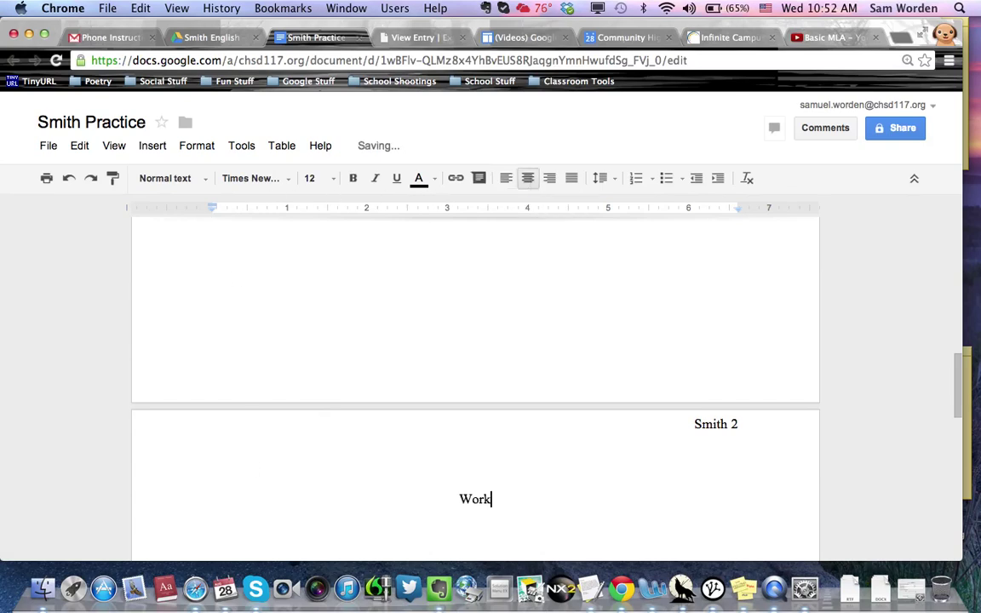
pyautogui.write('s Cited')
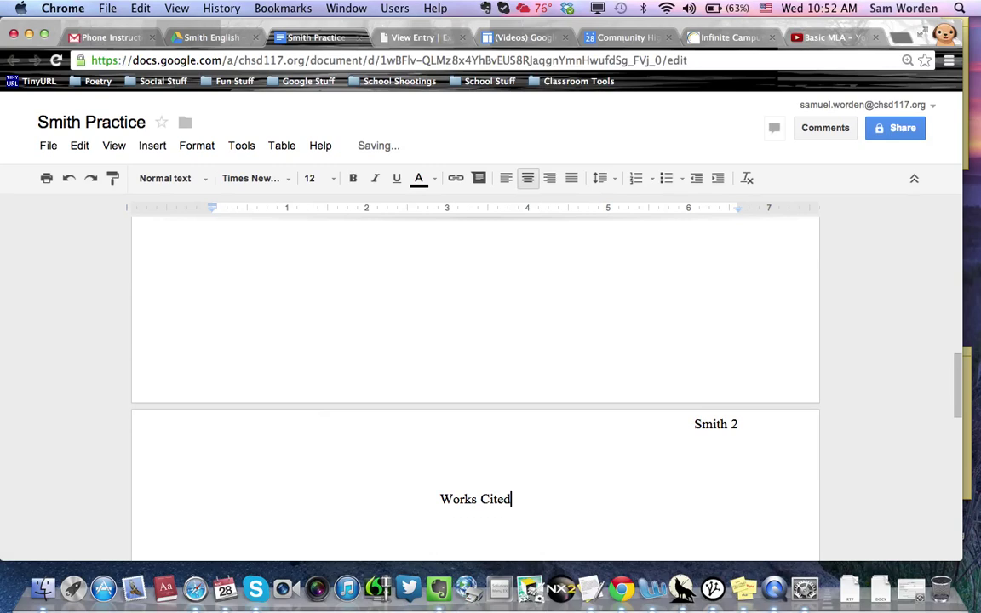
pyautogui.press('Return')
pyautogui.click(505, 180)
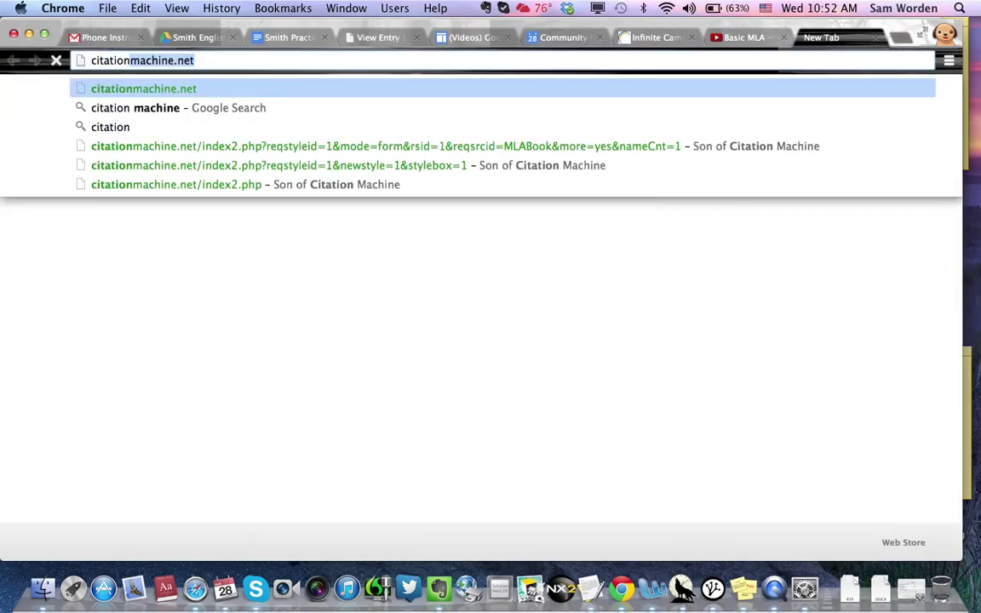
# Step: Switch to citationmachine.net and open the MLA 7th edition citation form for a book, closing the pop-up ad
pyautogui.press('Return')
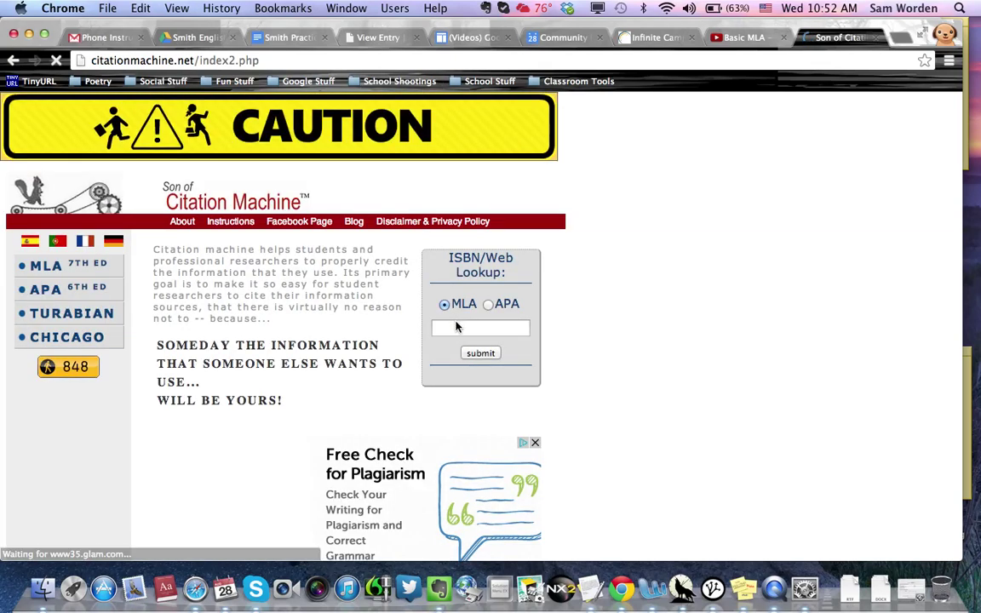
pyautogui.click(47, 265)
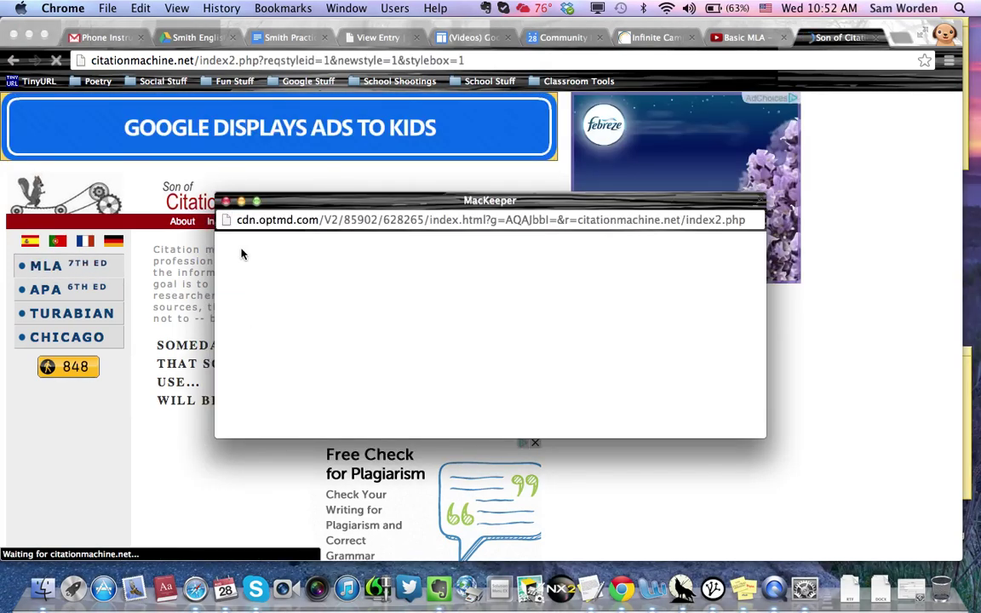
pyautogui.click(227, 203)
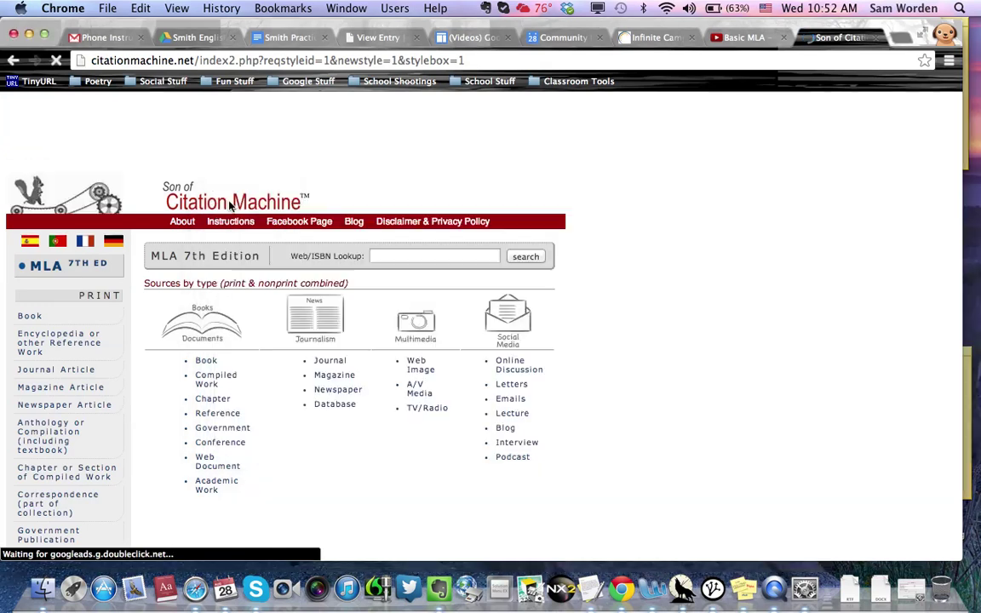
pyautogui.click(206, 362)
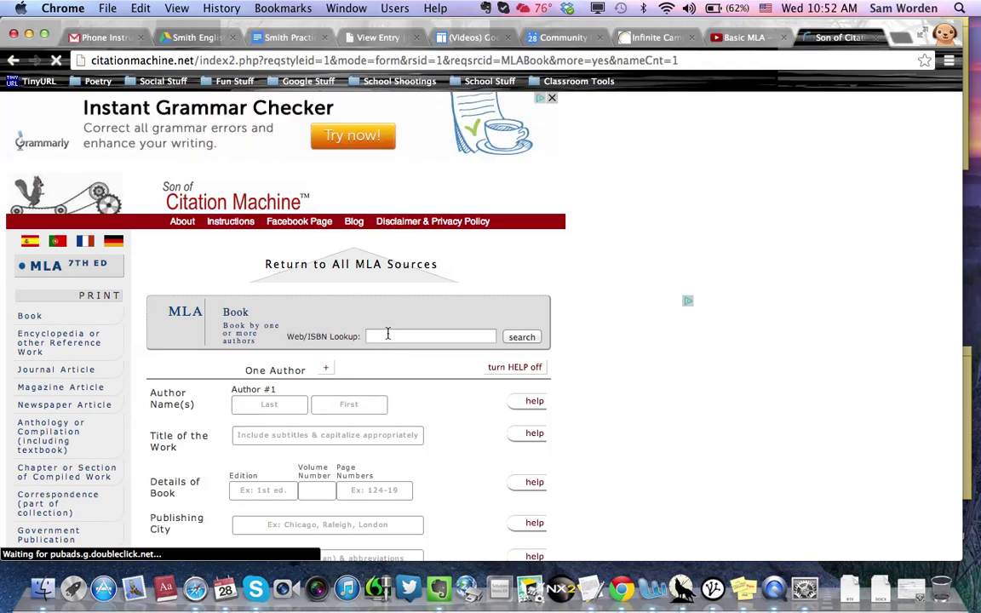
pyautogui.scroll(-1, 388, 334)
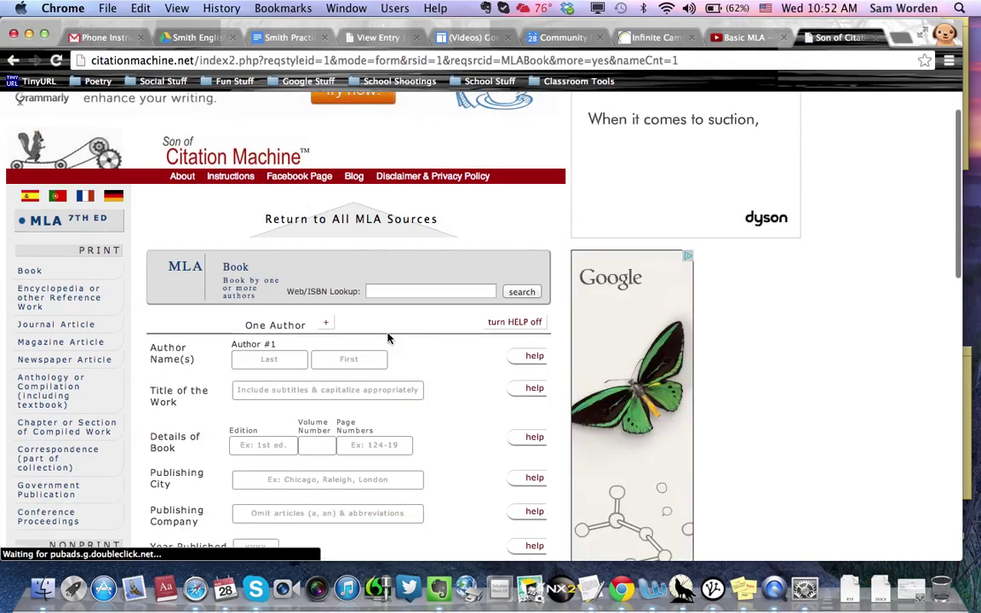
pyautogui.click(378, 288)
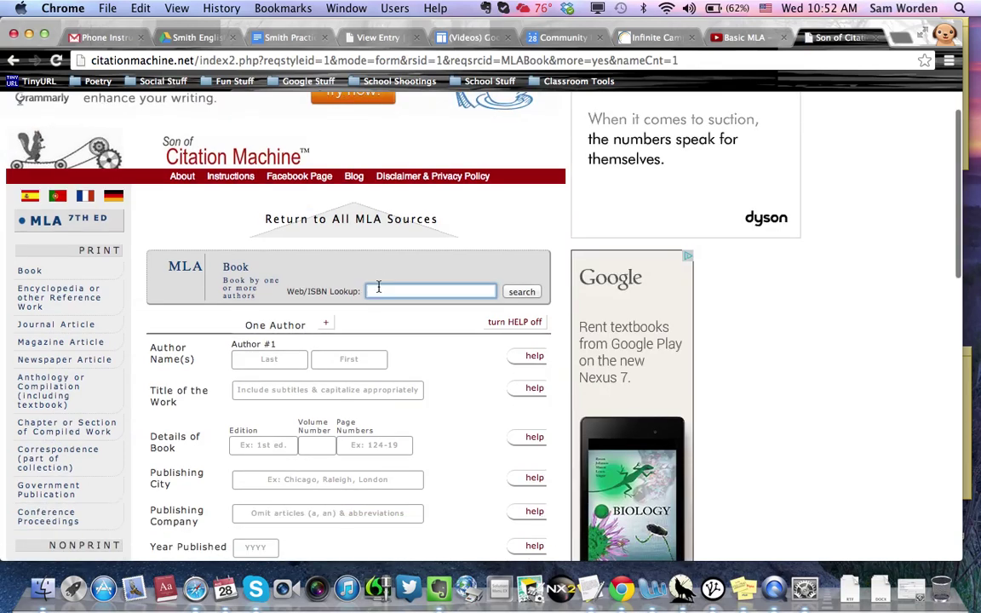
pyautogui.write('ACE')
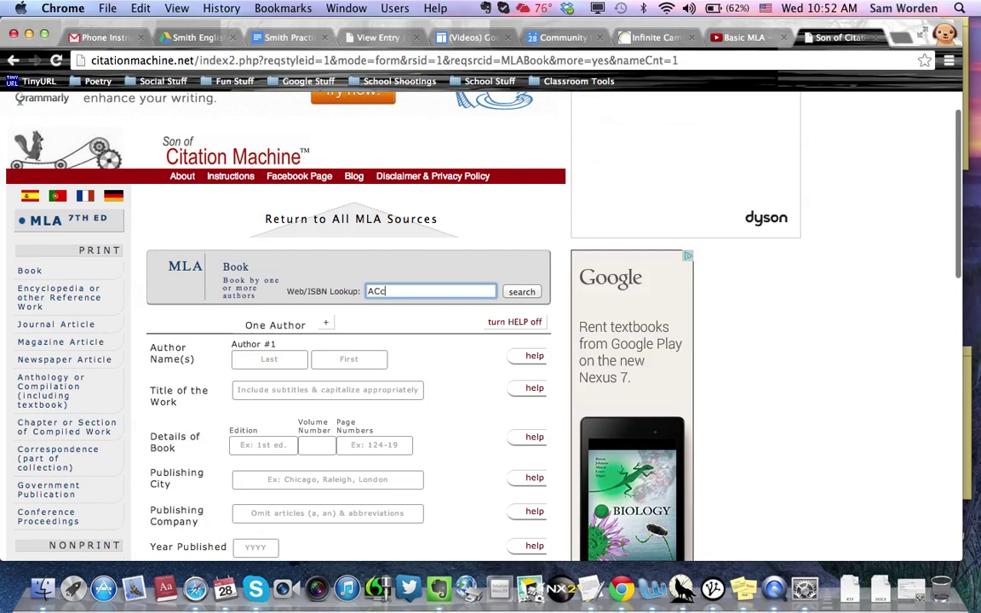
pyautogui.press('BackSpace')
pyautogui.press('BackSpace')
pyautogui.press('BackSpace')
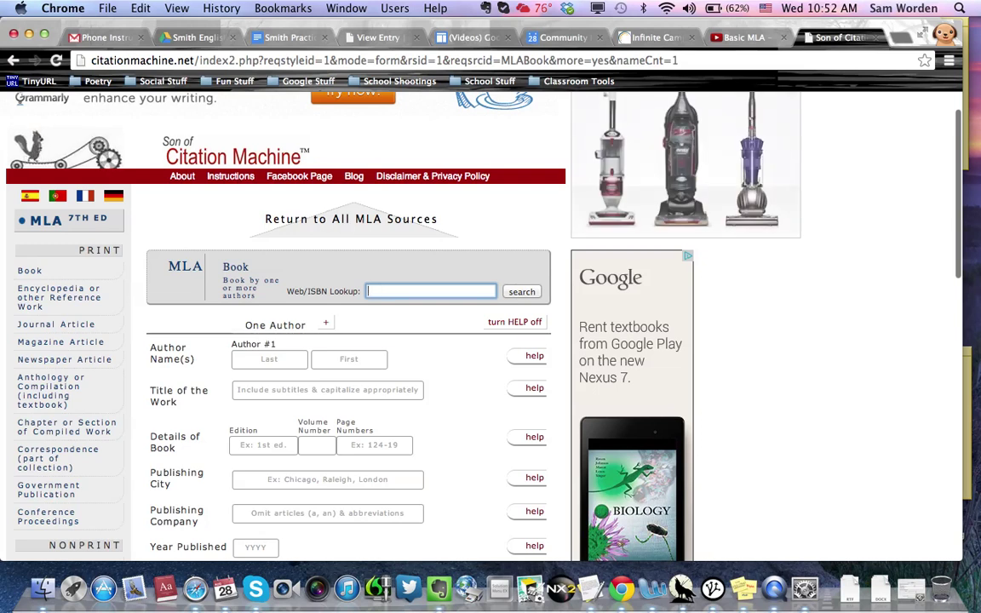
# Step: Fill in the book's author as McNamee, Graham and the title of the work as Acceleration
pyautogui.click(278, 363)
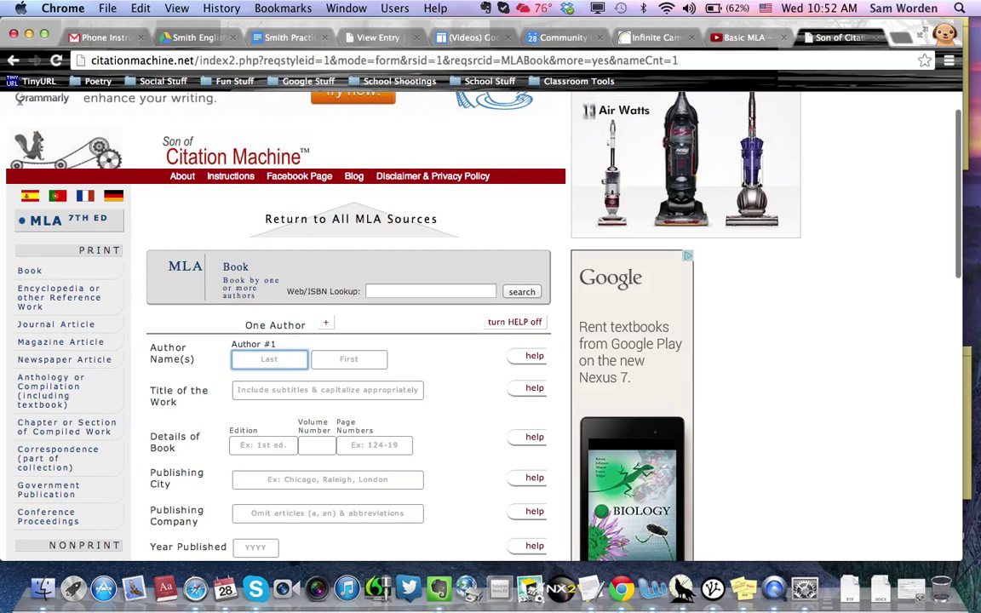
pyautogui.write('Mc')
pyautogui.press('Down')
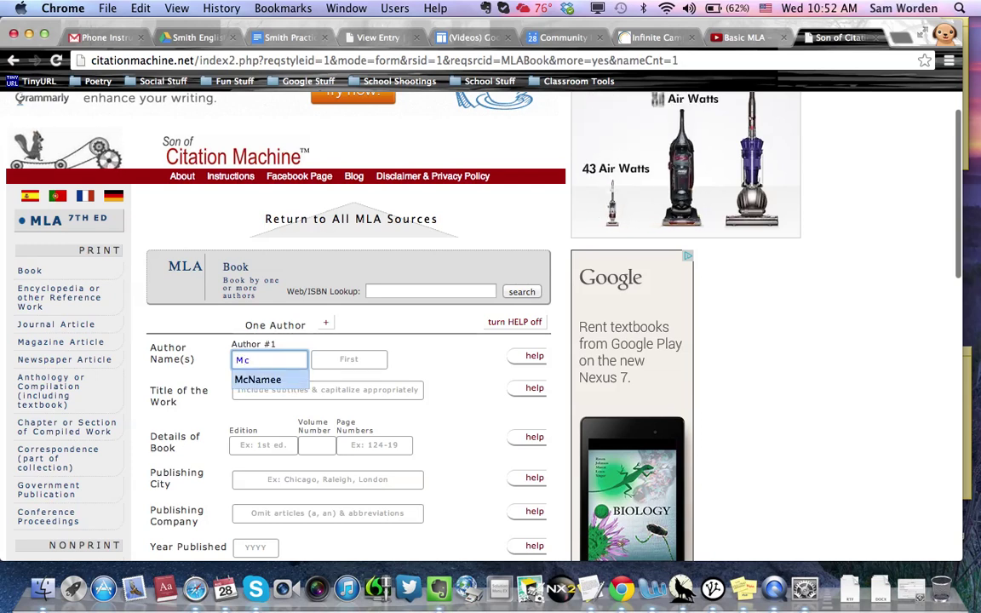
pyautogui.press('Tab')
pyautogui.write('Gra')
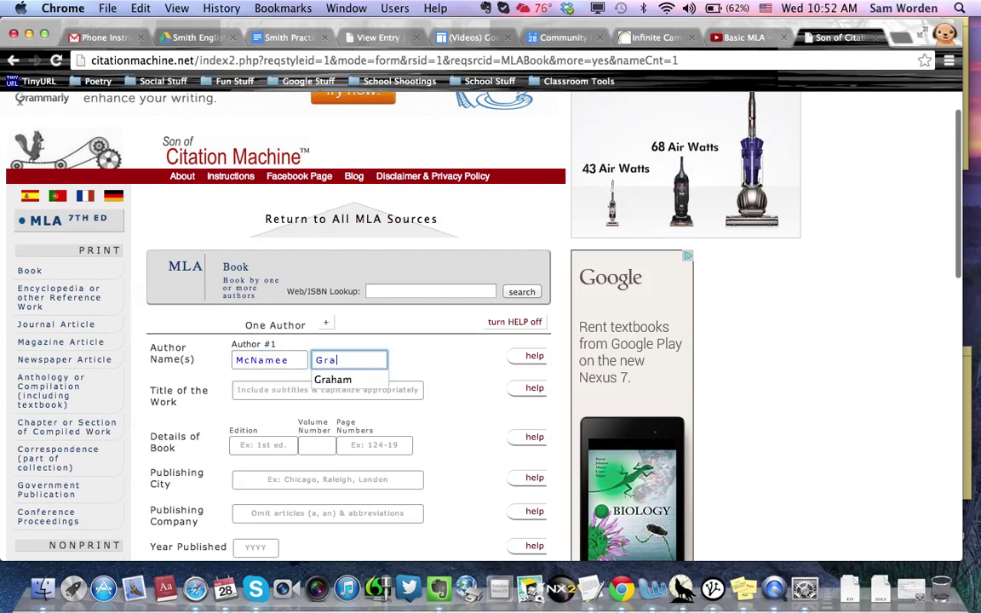
pyautogui.press('Down')
pyautogui.press('Tab')
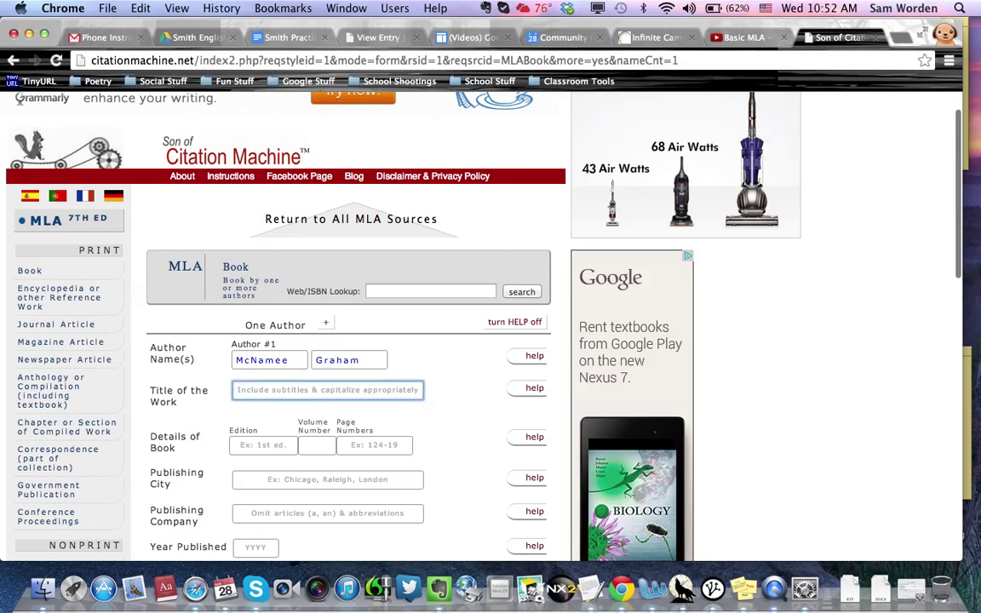
pyautogui.write('A')
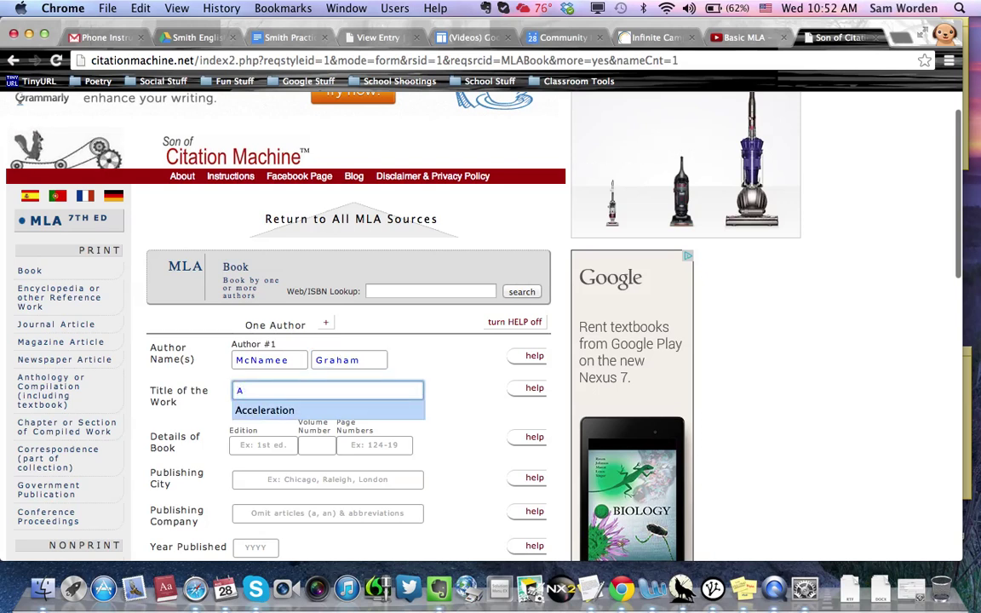
pyautogui.click(274, 408)
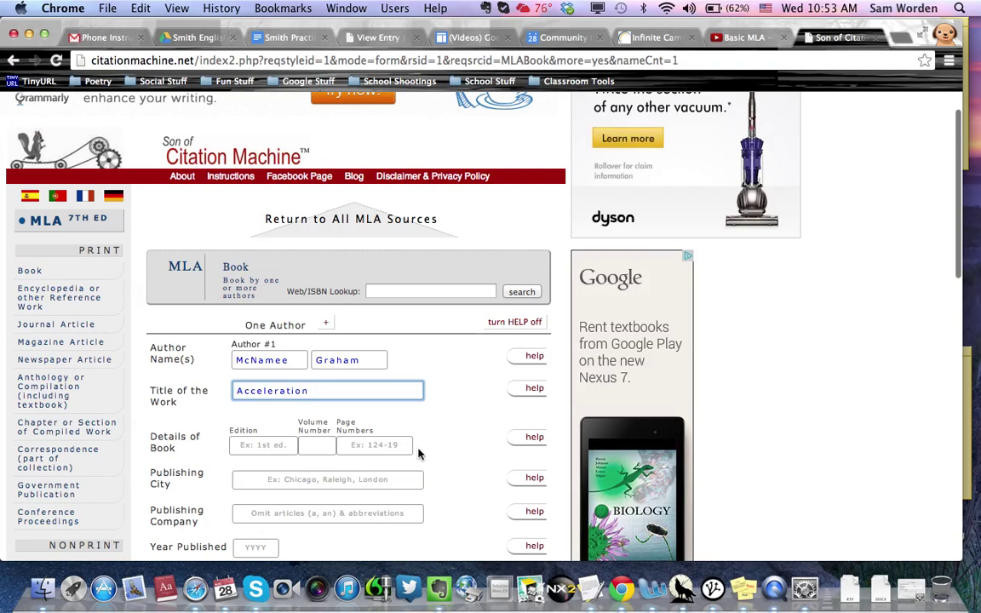
# Step: Enter New York as the book's publishing city
pyautogui.scroll(-1, 415, 448)
pyautogui.scroll(-3, 415, 449)
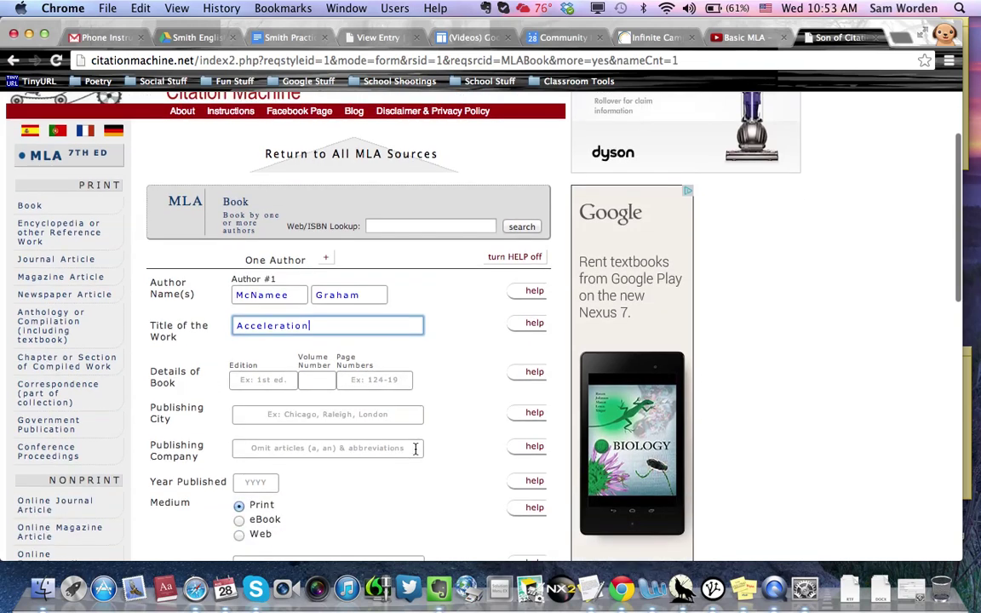
pyautogui.click(270, 417)
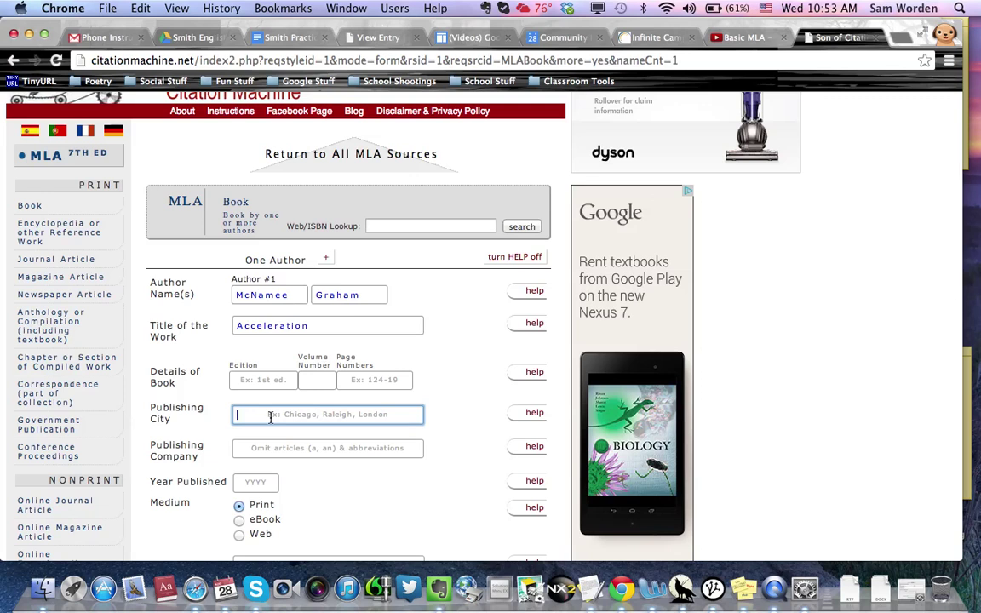
pyautogui.write('N')
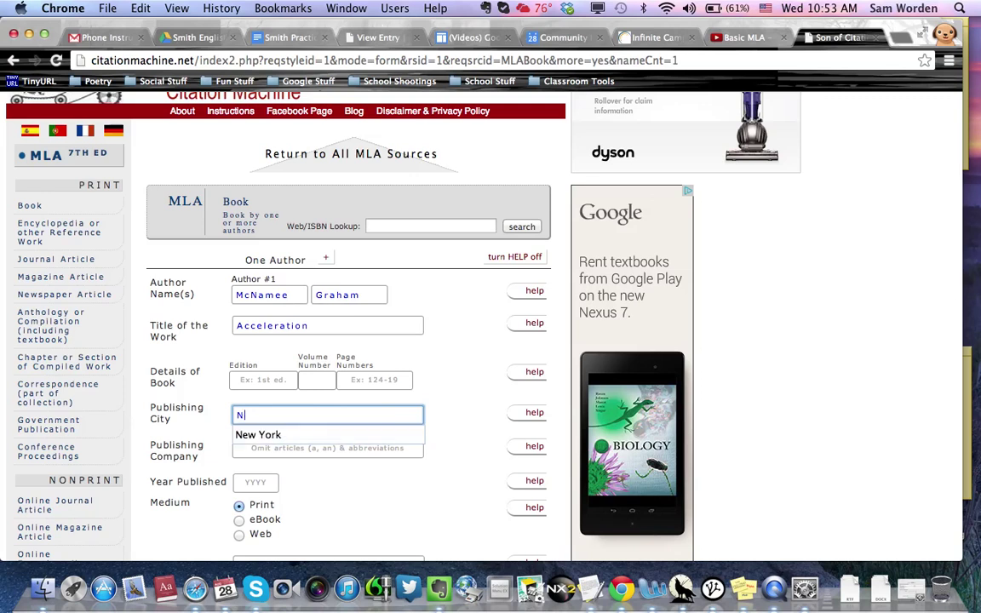
pyautogui.press('Down')
pyautogui.press('Tab')
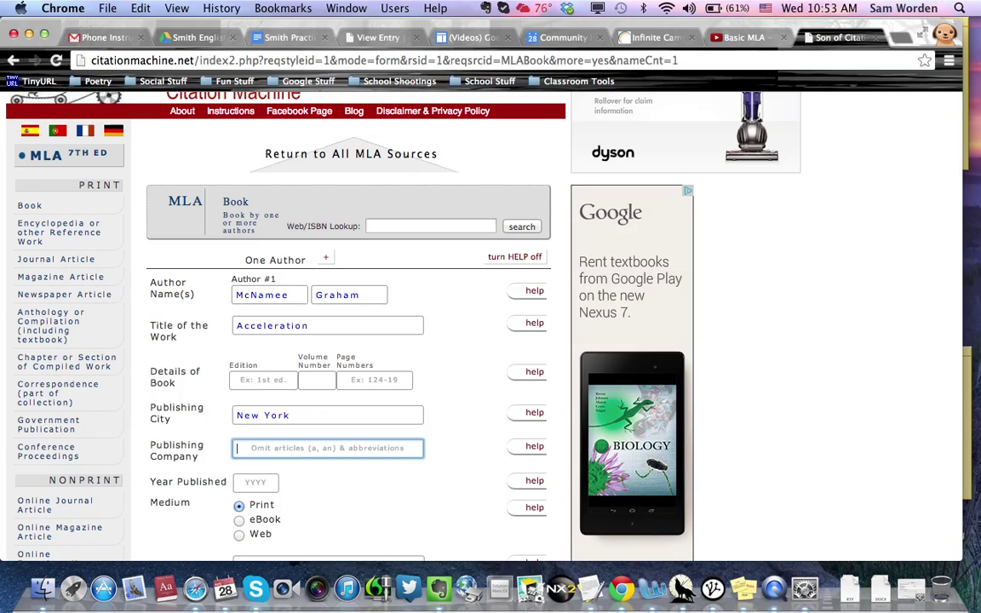
# Step: Enter Random House as the book's publishing company
pyautogui.write('b')
pyautogui.press('BackSpace')
pyautogui.write('r')
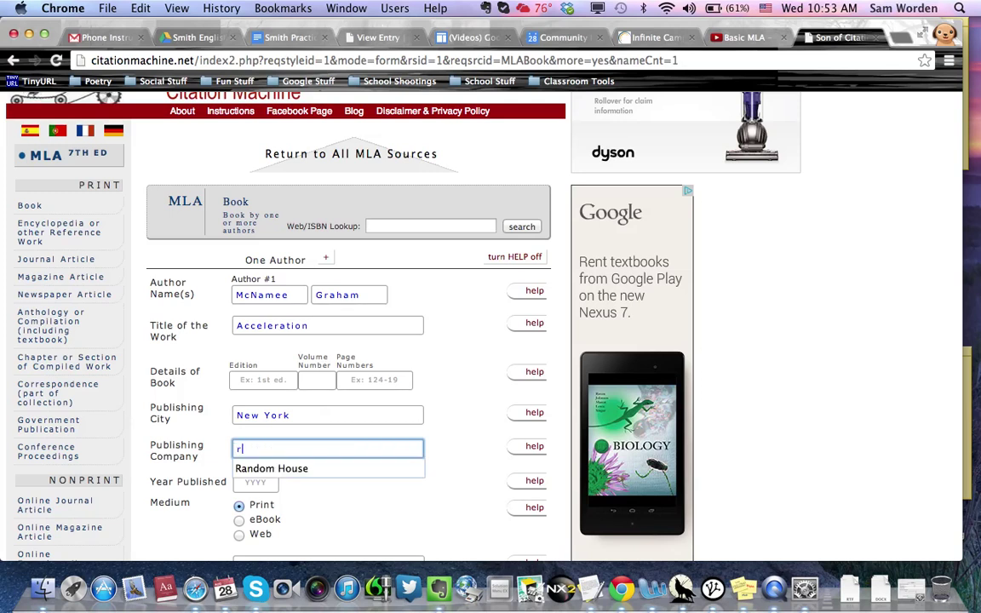
pyautogui.press('Down')
pyautogui.press('Return')
pyautogui.press('Tab')
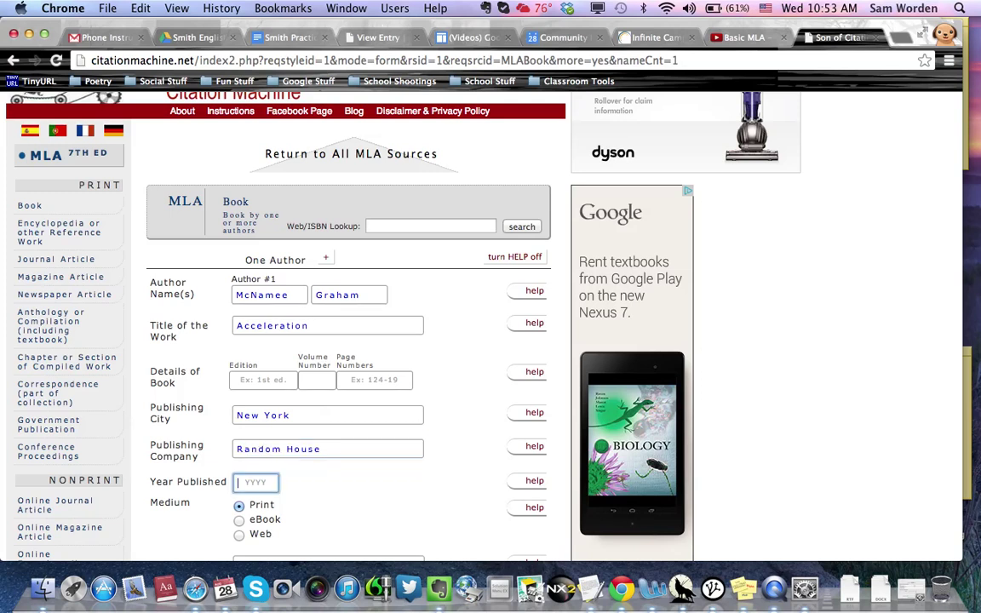
# Step: Set the year published to 2003 and generate the MLA citation
pyautogui.write('2')
pyautogui.press('Down')
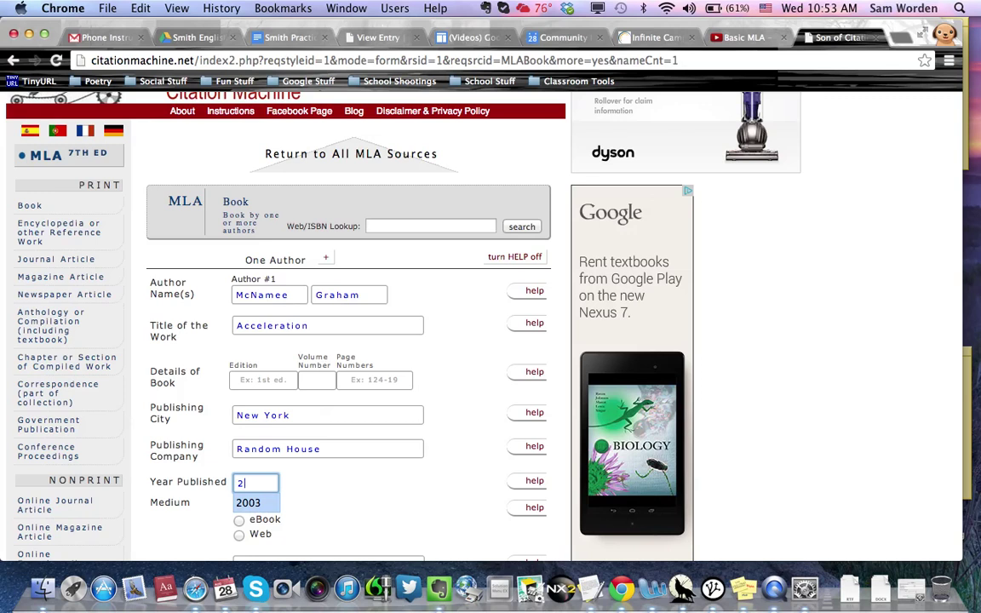
pyautogui.press('Return')
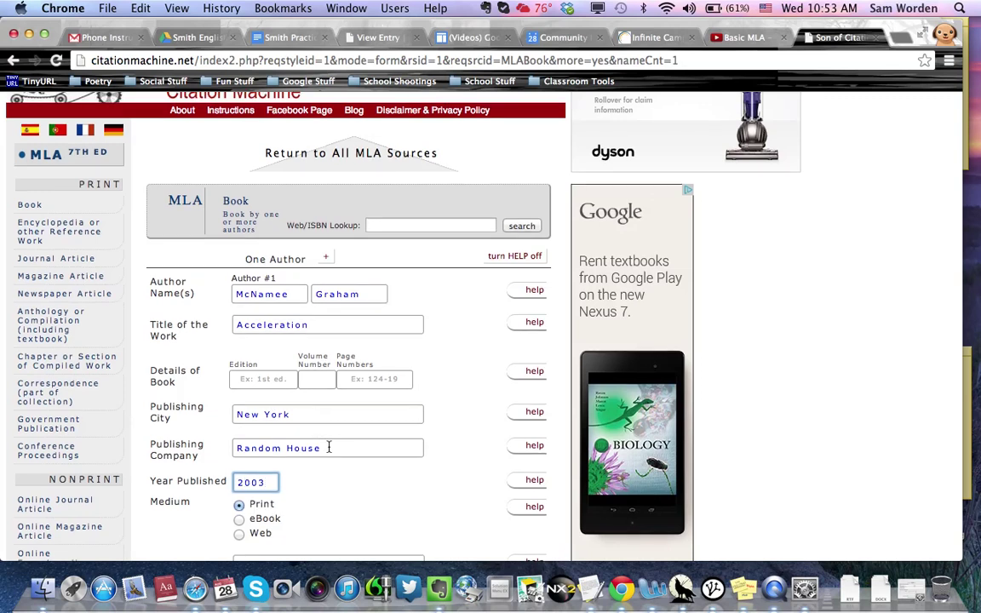
pyautogui.scroll(-3, 328, 446)
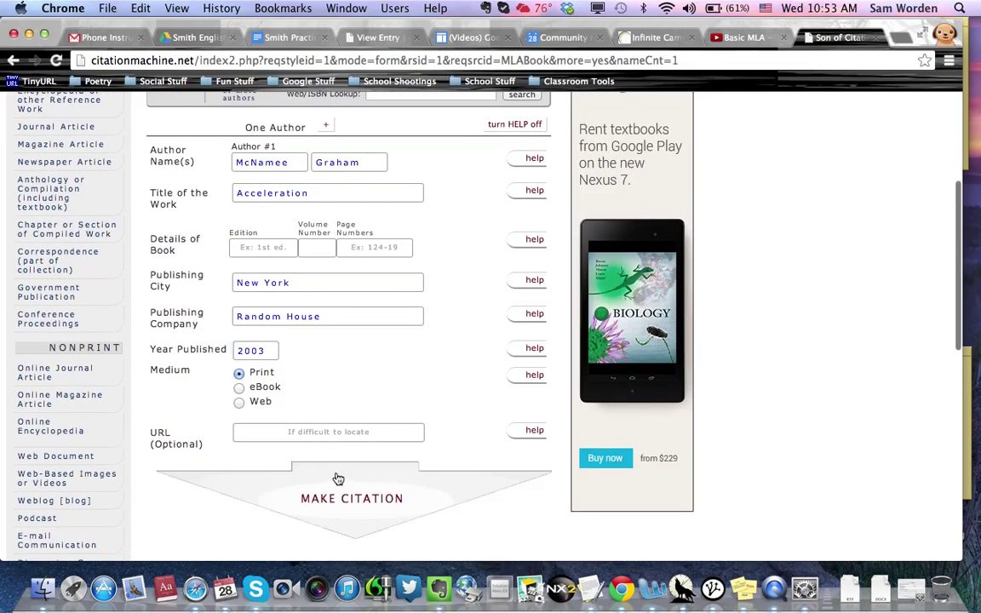
pyautogui.click(338, 478)
pyautogui.scroll(-4, 337, 474)
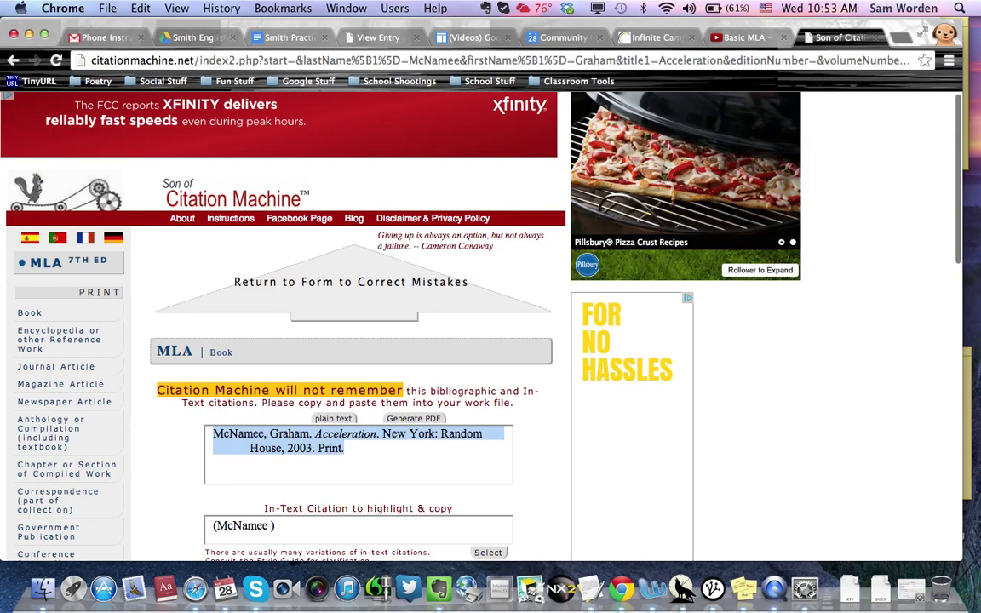
# Step: Copy the generated bibliographic citation into the Smith Practice document, on the line below the Works Cited heading
pyautogui.scroll(-1, 426, 324)
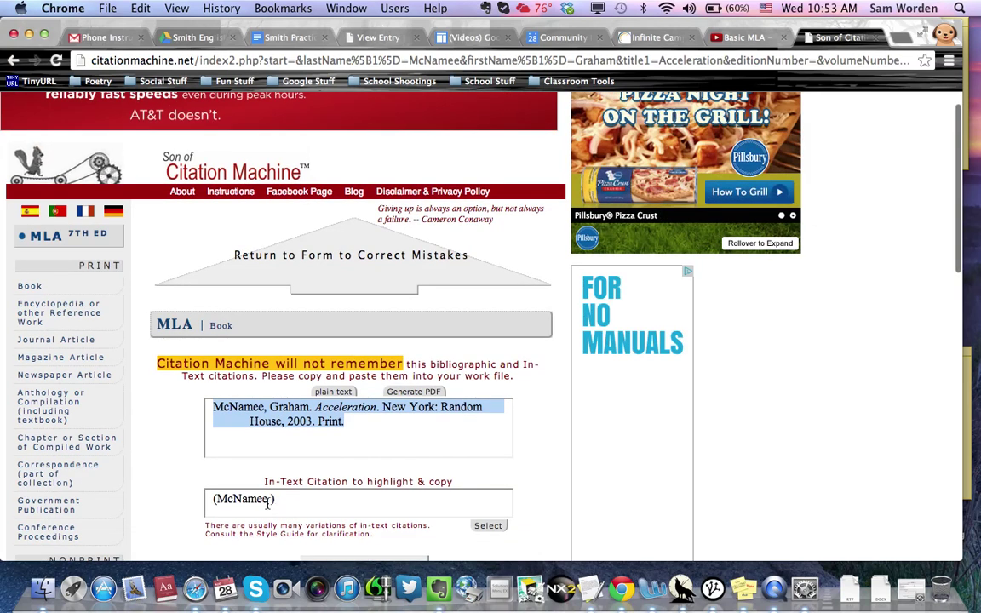
pyautogui.click(309, 39)
pyautogui.write('McNamee, Graham. Acceleration. New York: Random House, 2003. Print.')
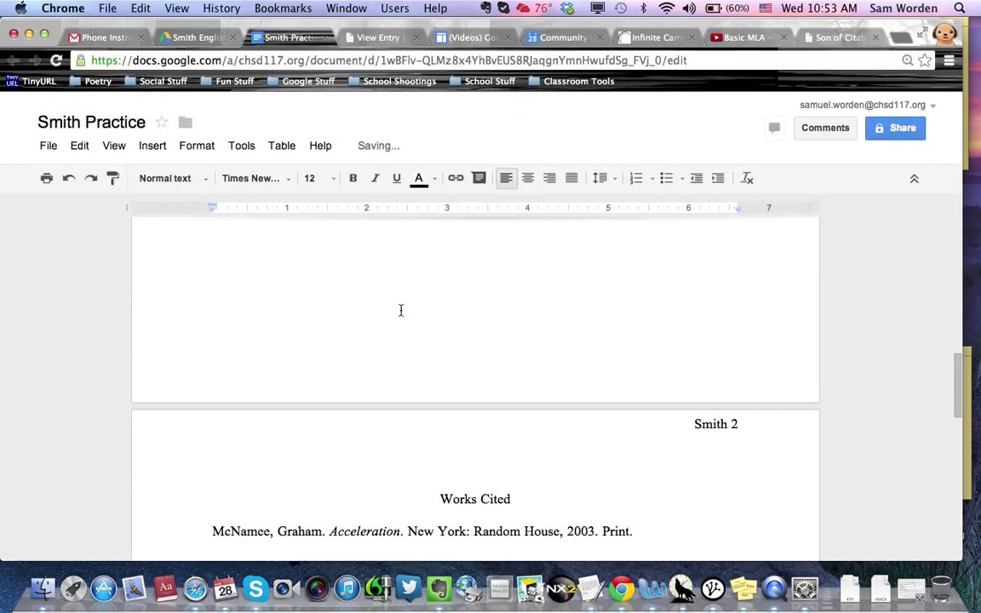
pyautogui.scroll(-2, 399, 343)
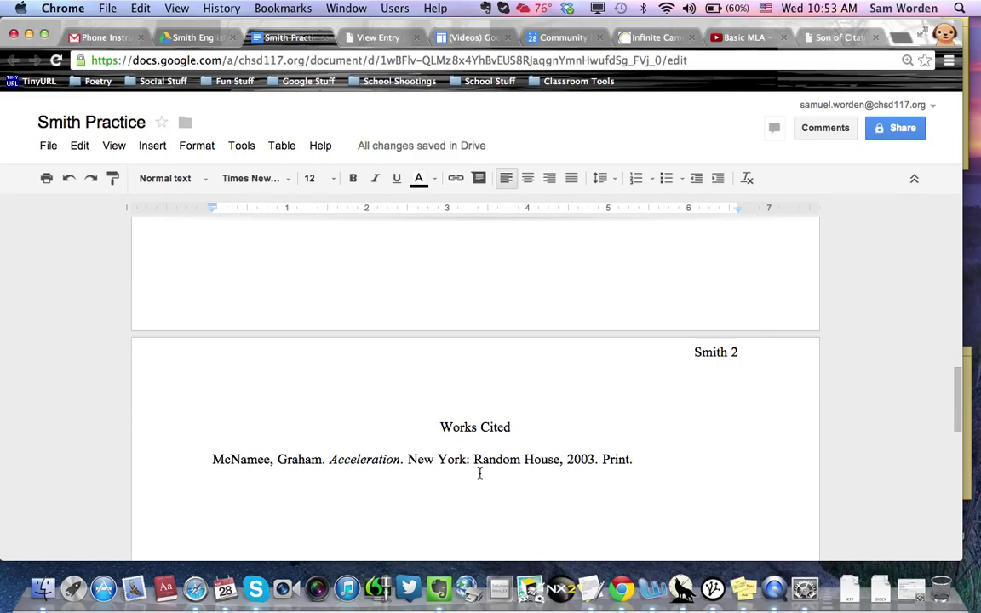
pyautogui.scroll(-1, 480, 474)
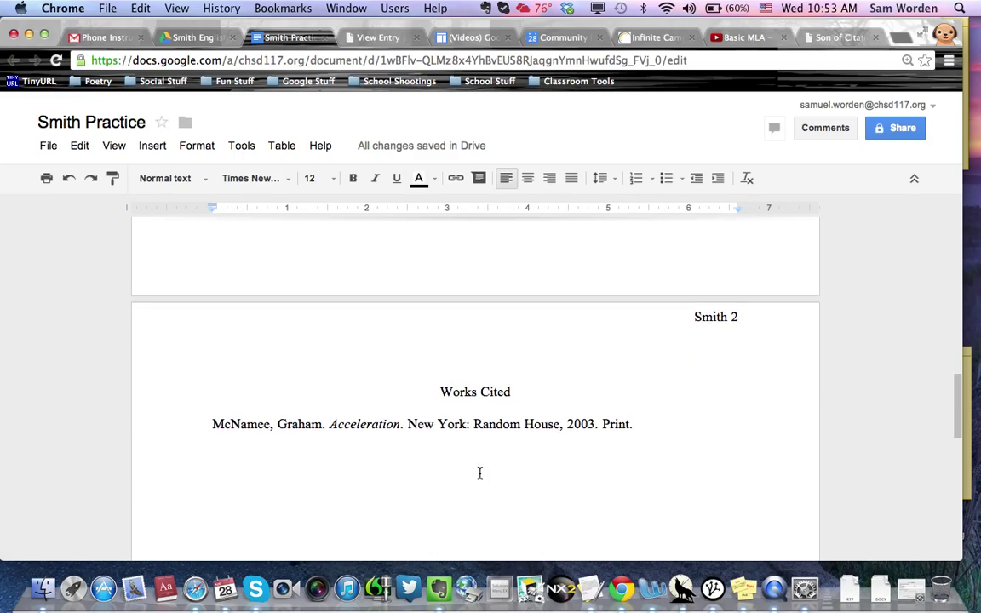
# Step: Look back over the first page, close the Smith Practice document and switch to the Smith English folder in Google Drive
pyautogui.scroll(15, 480, 473)
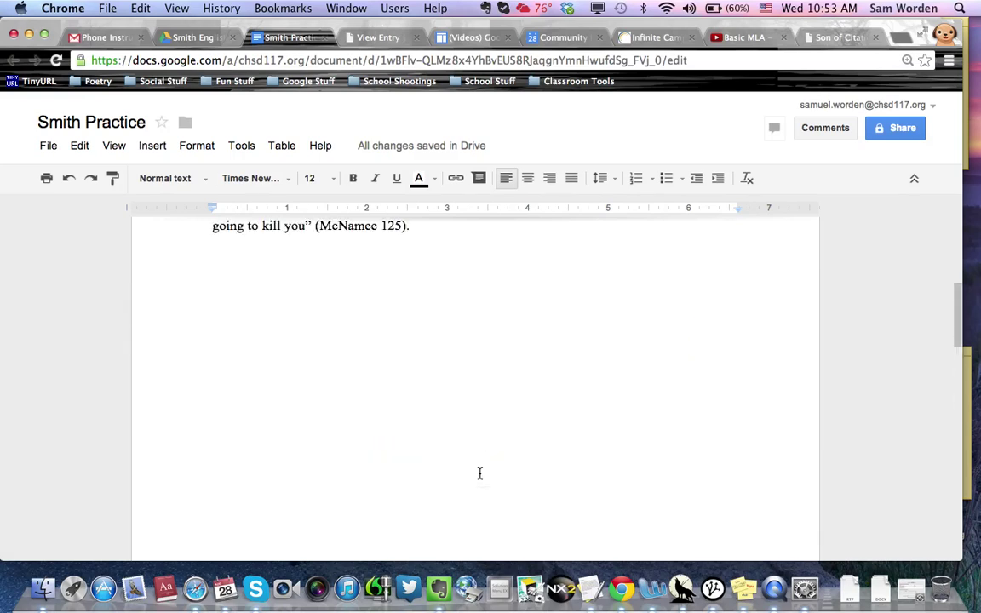
pyautogui.scroll(2, 480, 473)
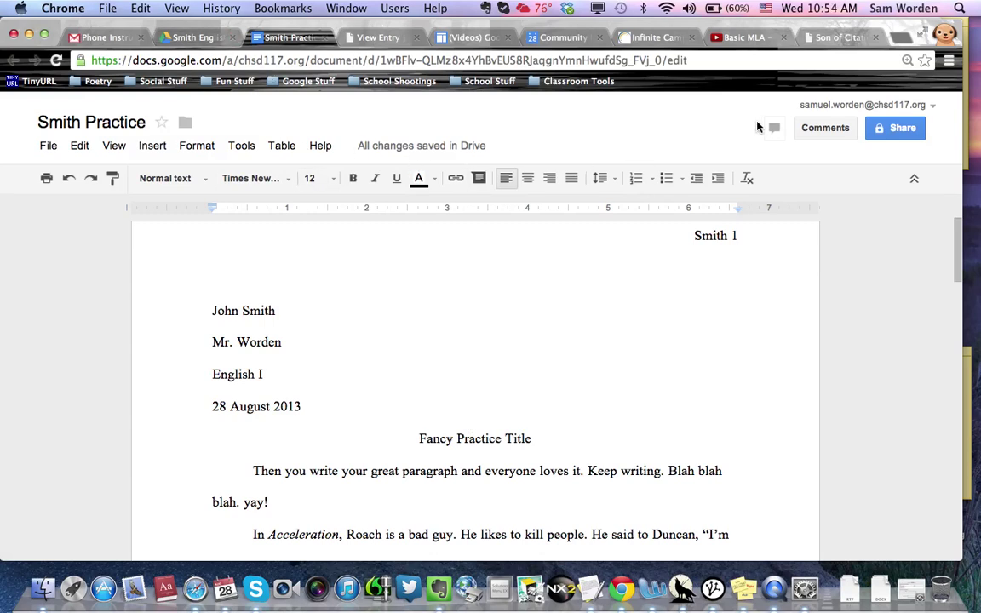
pyautogui.click(325, 38)
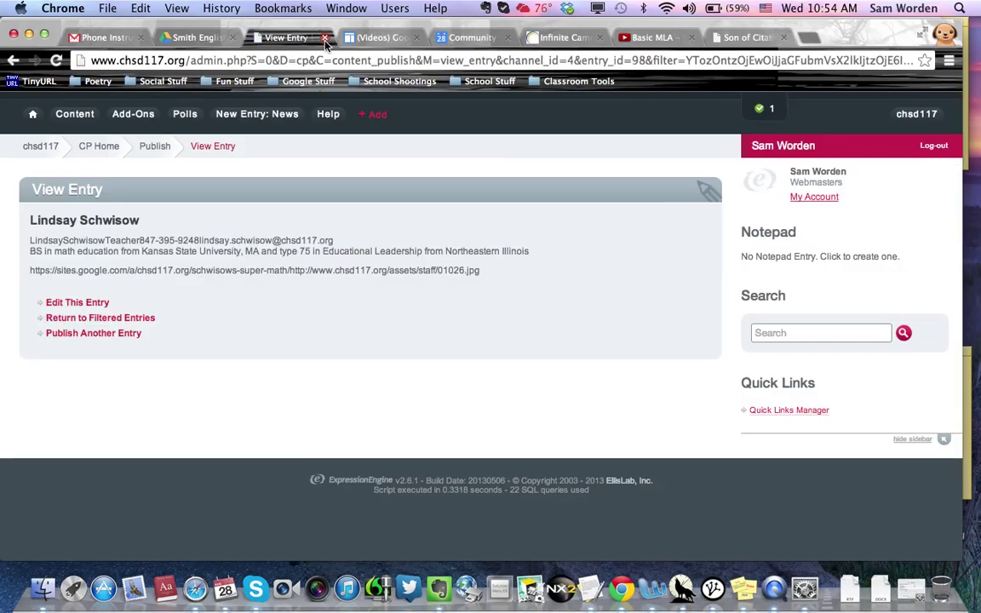
pyautogui.click(195, 39)
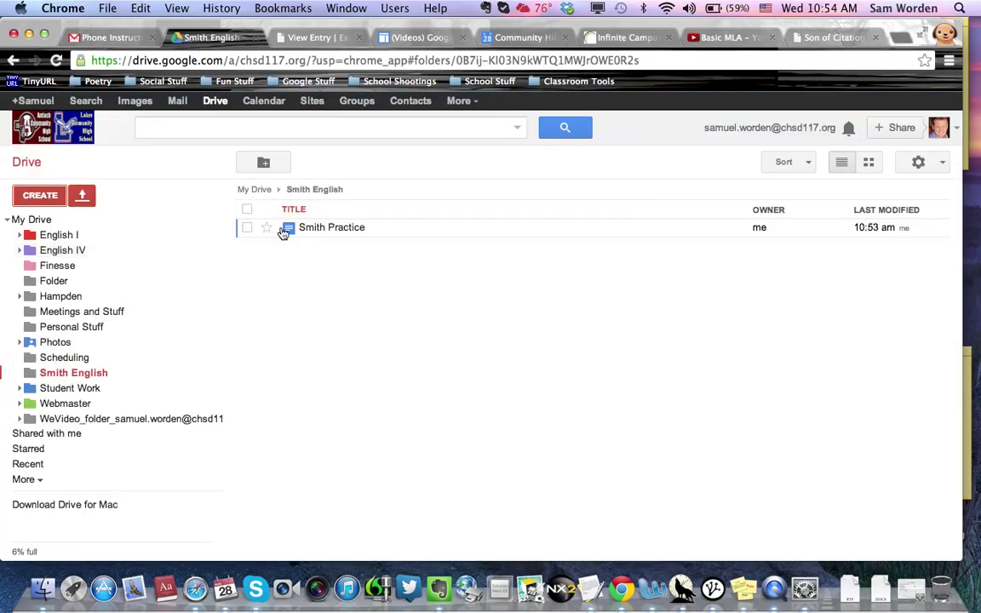